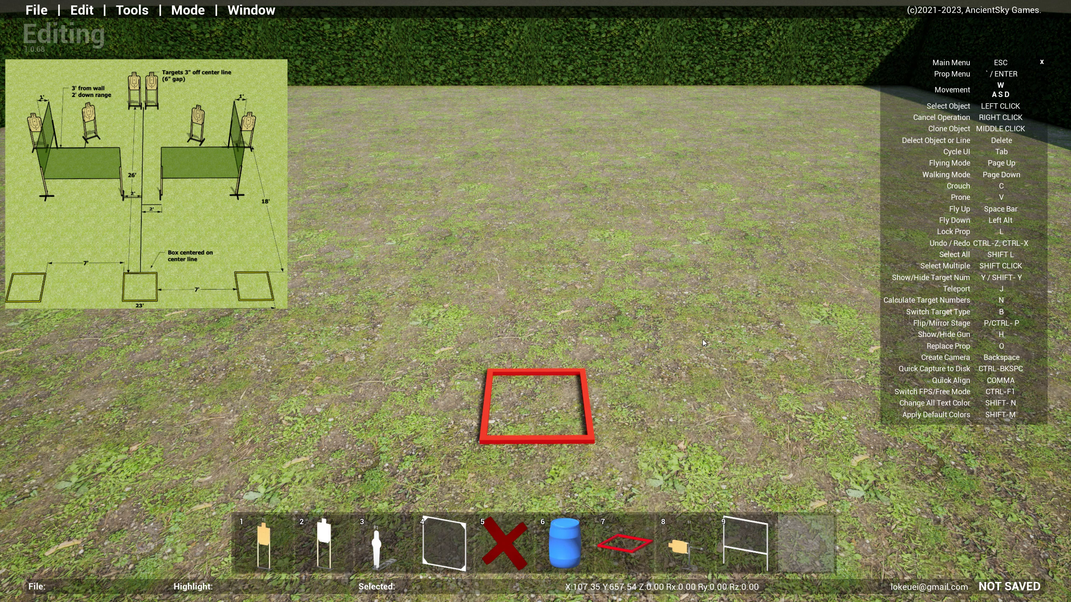
# Step: Draw a 7.0 ft ruler outward from each side of the shooting box in measure mode and return to edit mode
pyautogui.click(190, 11)
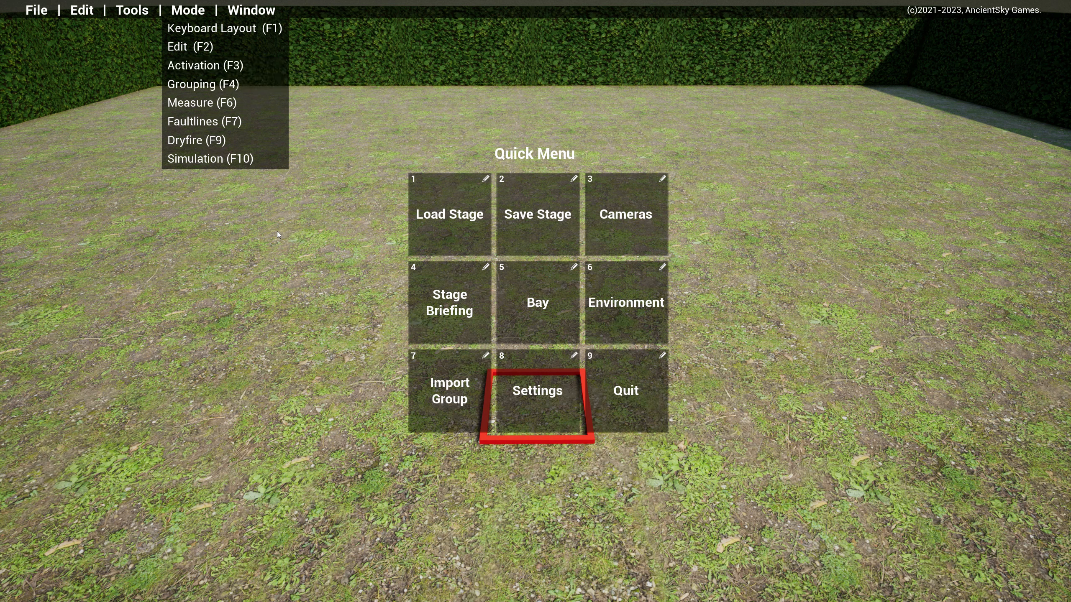
pyautogui.click(202, 103)
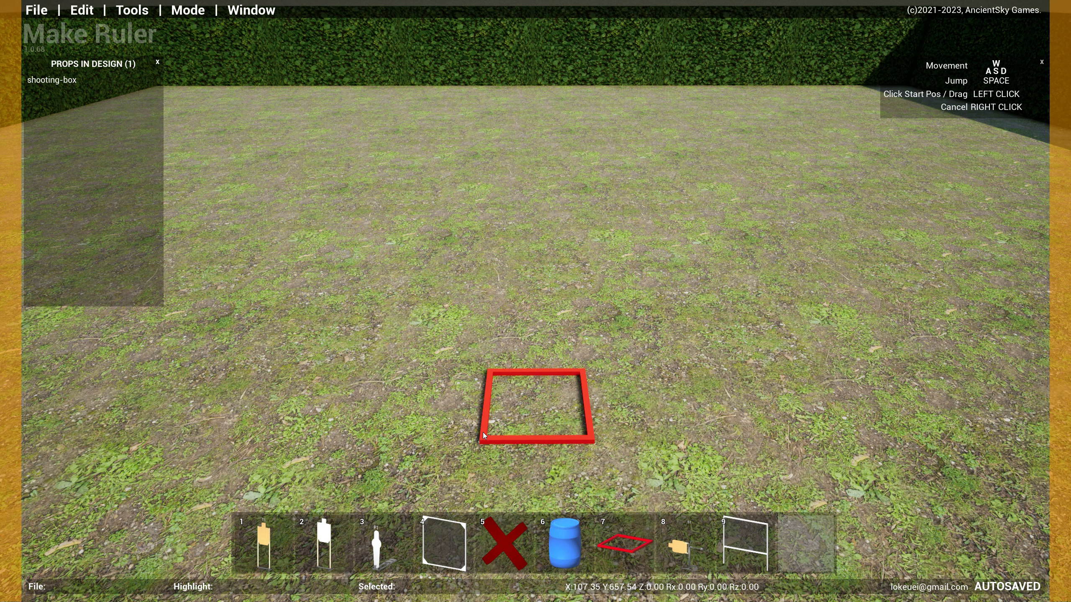
pyautogui.moveTo(484, 408); pyautogui.dragTo(256, 415)
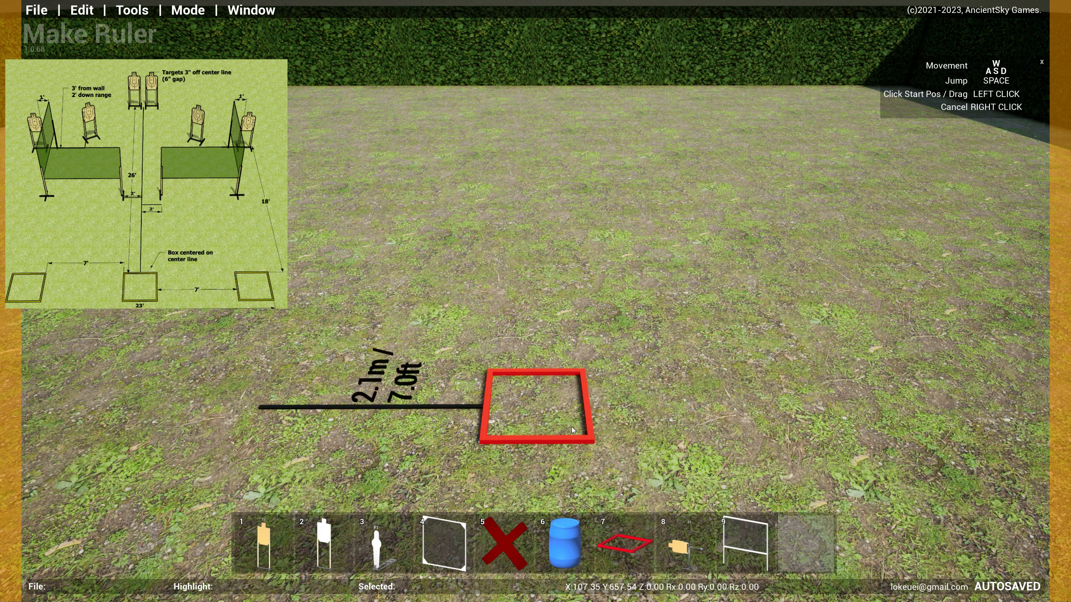
pyautogui.moveTo(589, 406); pyautogui.dragTo(809, 405)
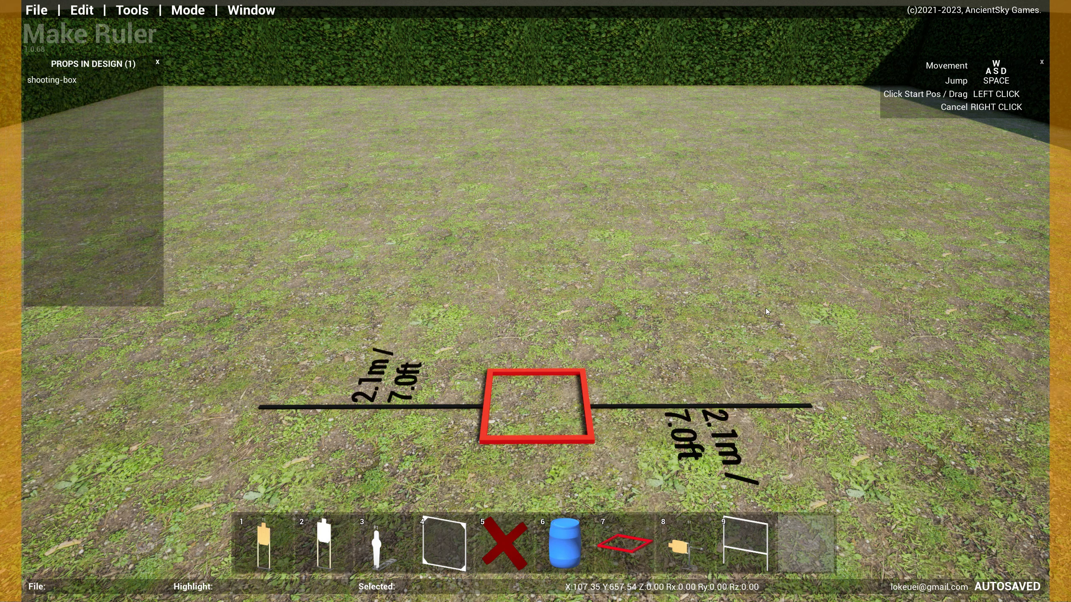
pyautogui.click(174, 9)
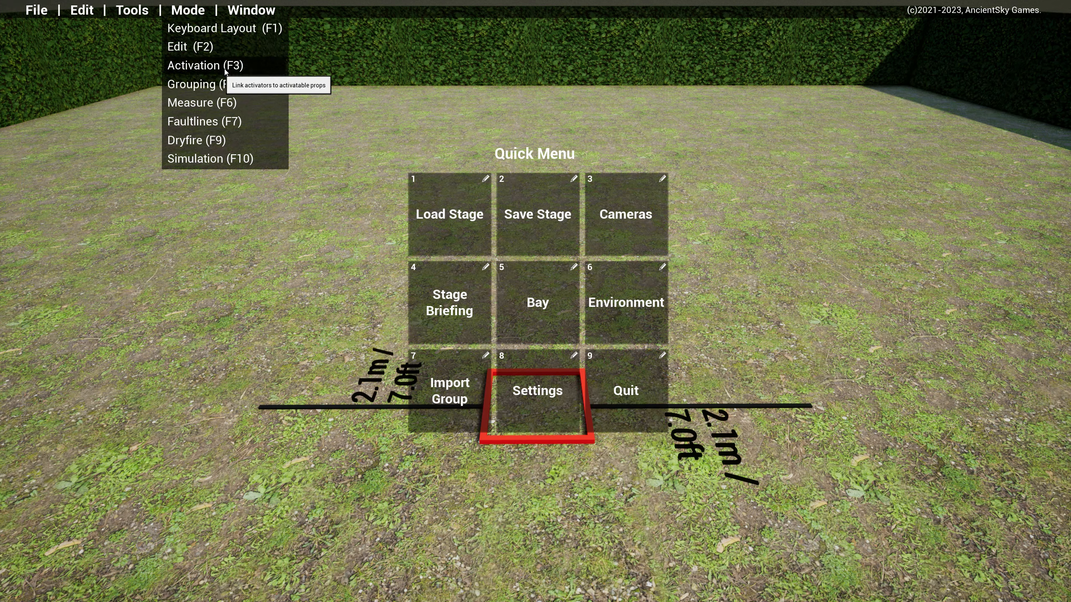
pyautogui.click(197, 49)
pyautogui.press('F4')
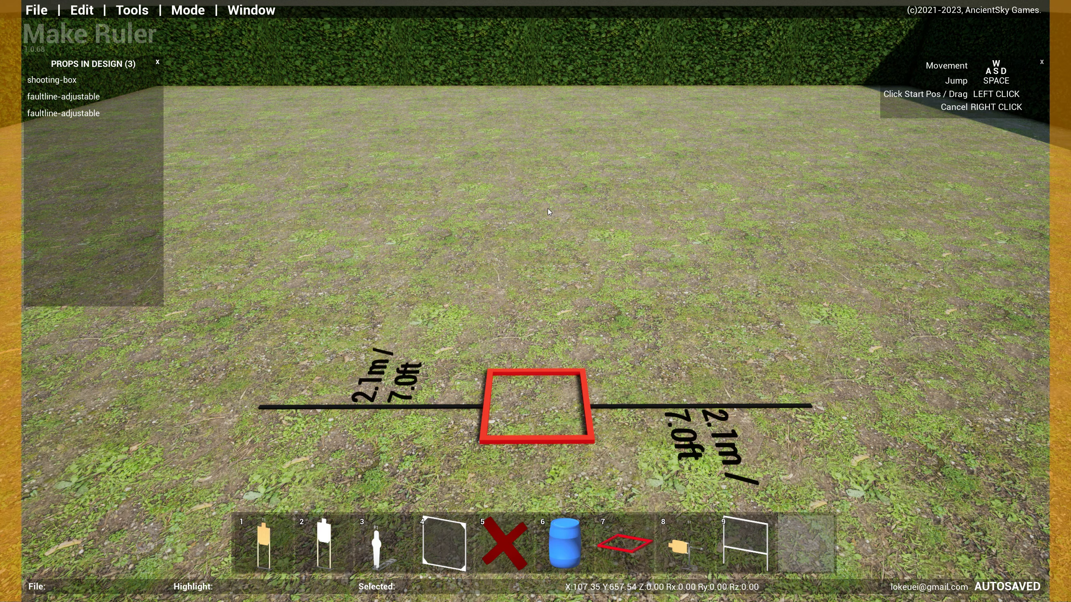
pyautogui.press('F2')
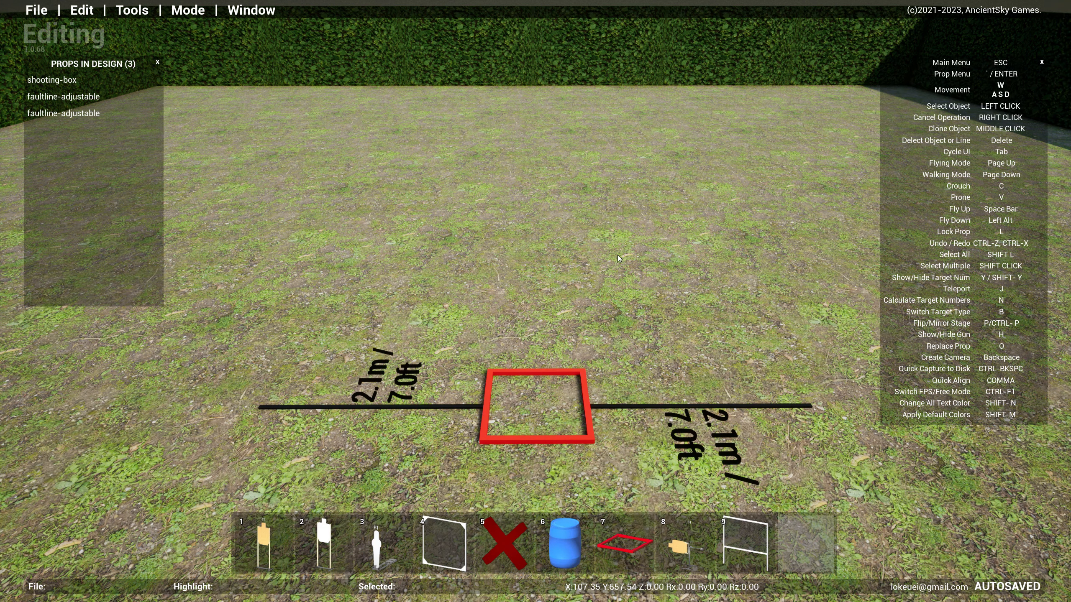
# Step: Place a shooting box at the outer end of each of the two 7 ft rulers
pyautogui.press('7')
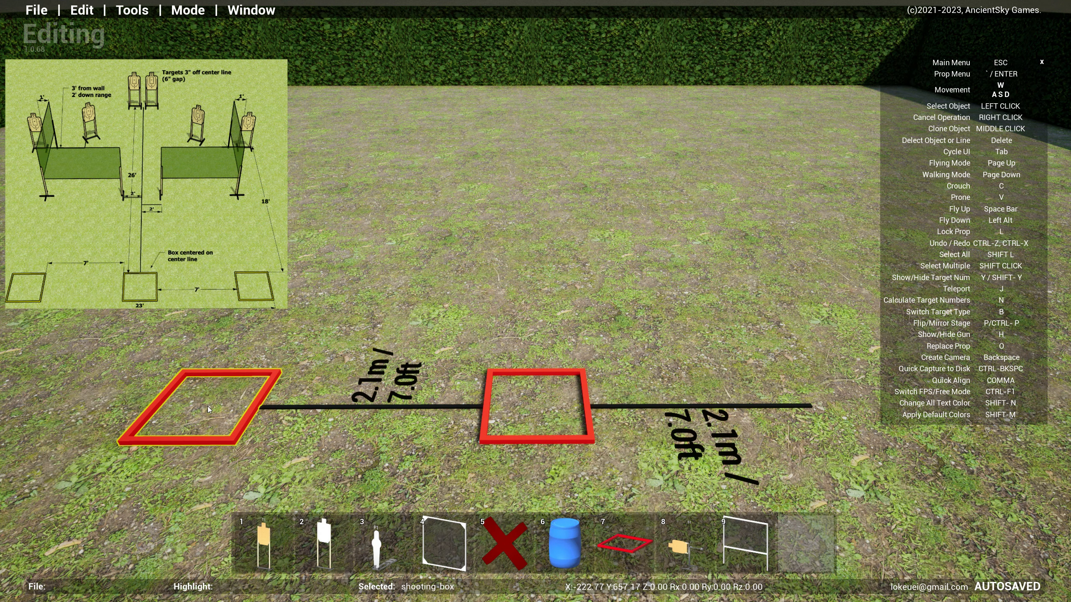
pyautogui.click(207, 406)
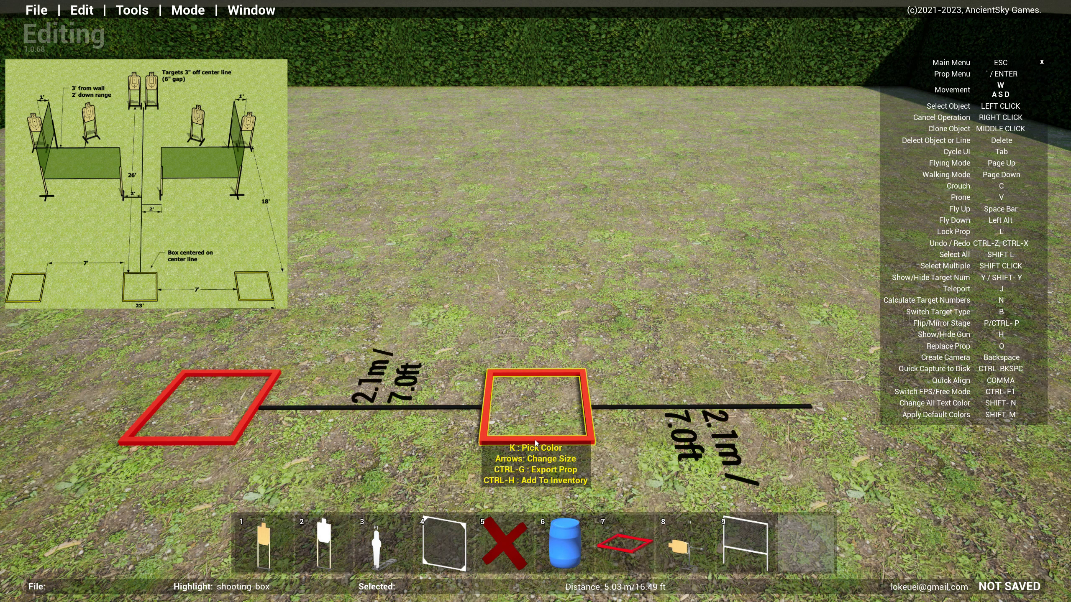
pyautogui.middleClick(534, 443)
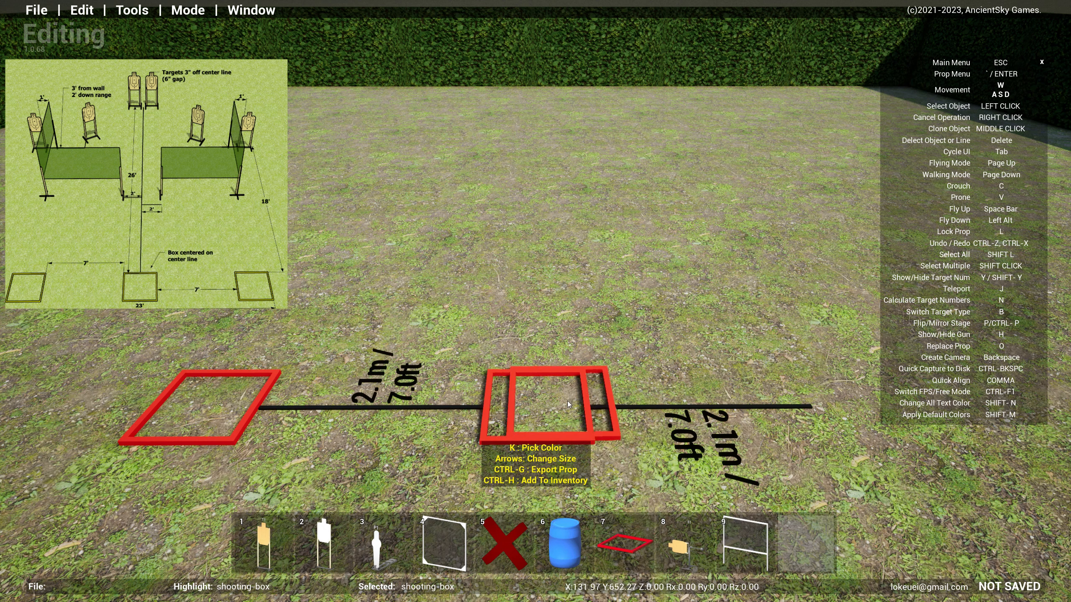
pyautogui.click(865, 412)
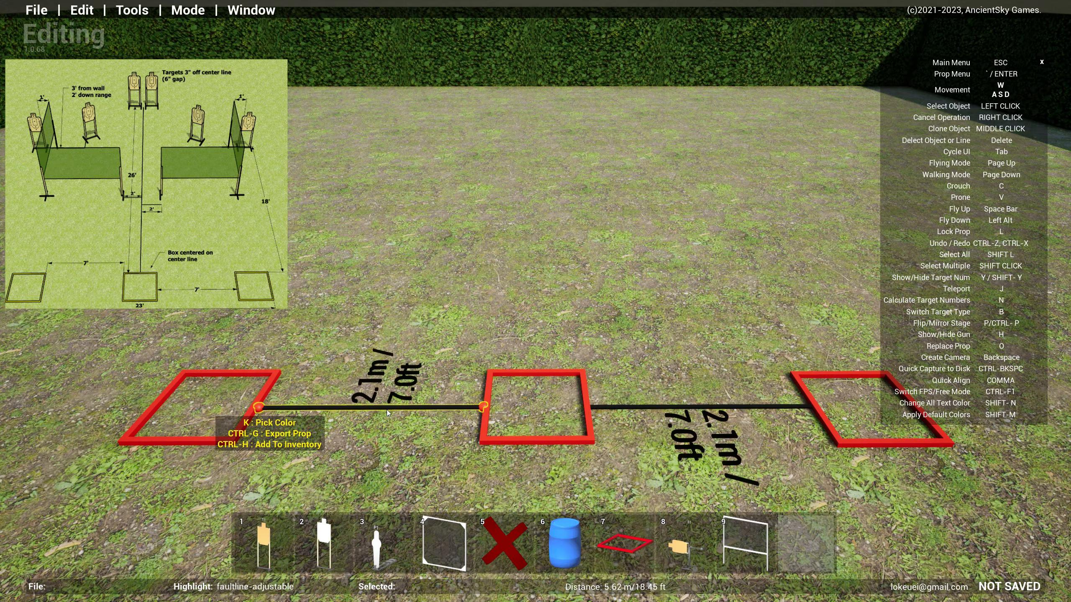
# Step: Examine the row of three shooting boxes and their rulers from the side and the front to check their alignment
pyautogui.press('a')
pyautogui.moveTo(373, 298); pyautogui.dragTo(956, 269, button='right')
pyautogui.press('s')
pyautogui.press('w')
pyautogui.press('a')
pyautogui.press('d')
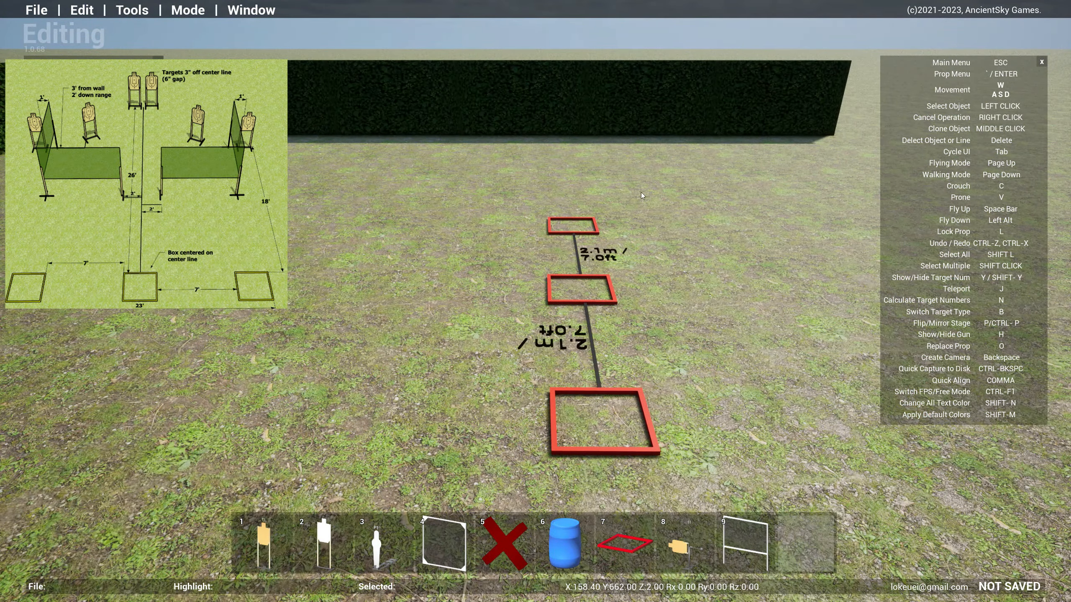
pyautogui.press('d')
pyautogui.moveTo(726, 355); pyautogui.dragTo(301, 345, button='right')
pyautogui.press('d')
pyautogui.press('d')
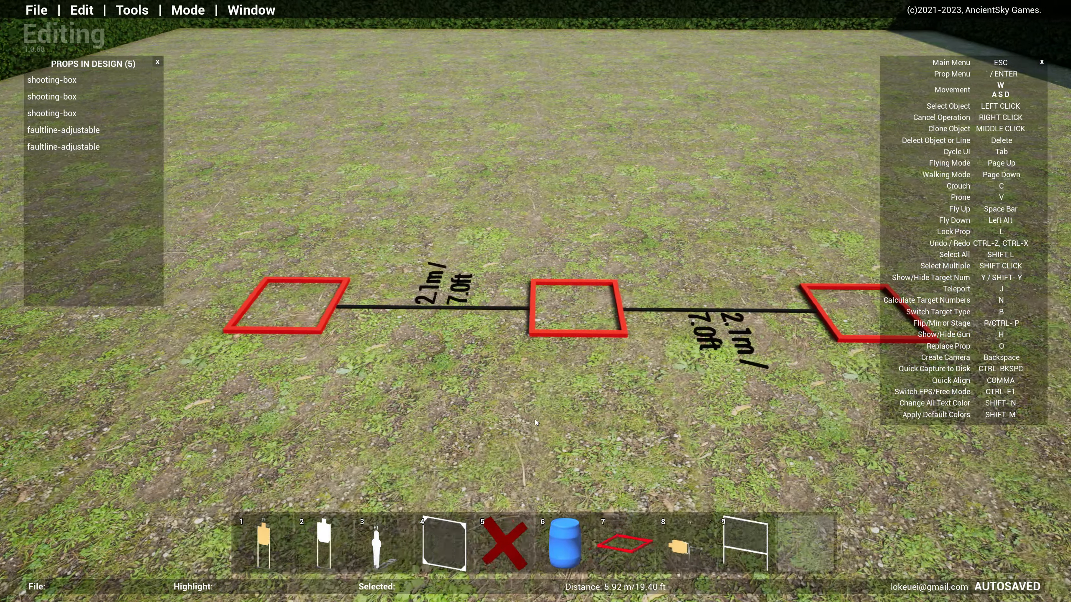
# Step: Select all three shooting boxes together and line them up with Quick Align
pyautogui.press('w')
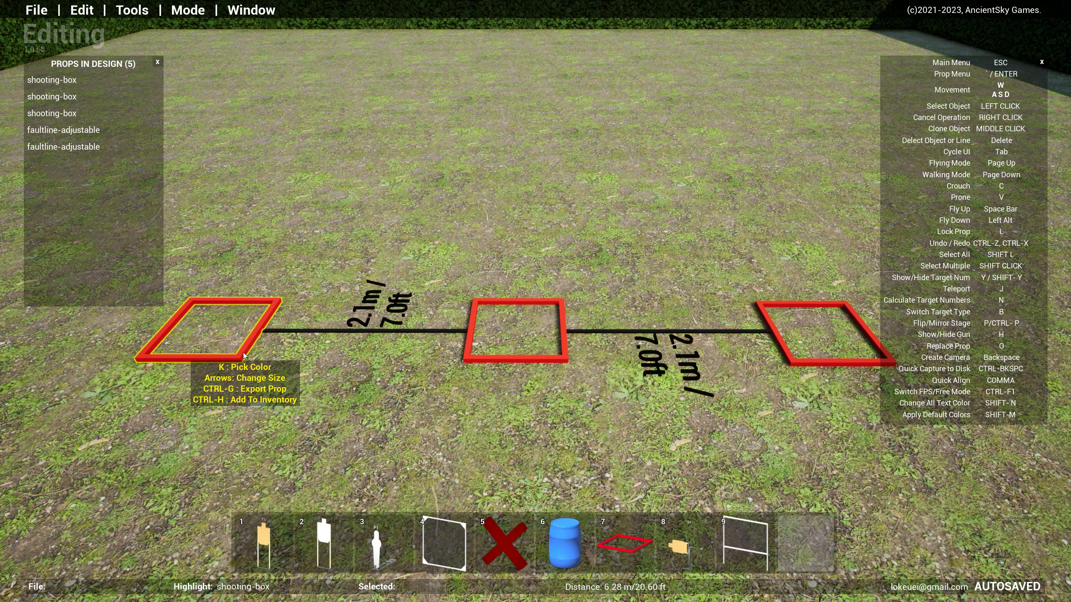
pyautogui.keyDown('shift'); pyautogui.click(243, 353); pyautogui.keyUp('shift')
pyautogui.keyDown('shift'); pyautogui.click(494, 360); pyautogui.keyUp('shift')
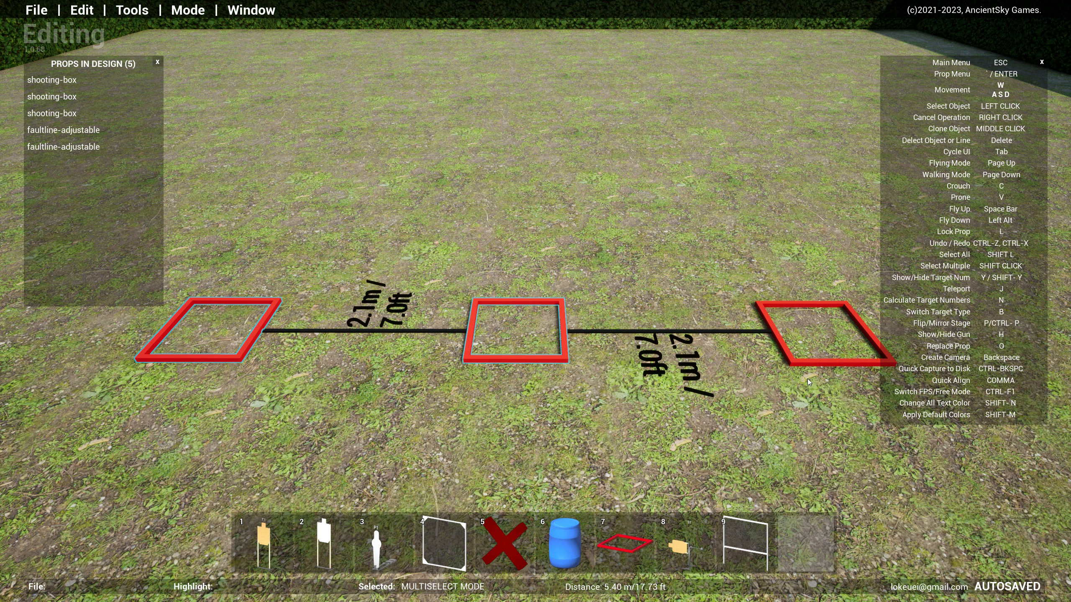
pyautogui.keyDown('shift'); pyautogui.click(808, 364); pyautogui.keyUp('shift')
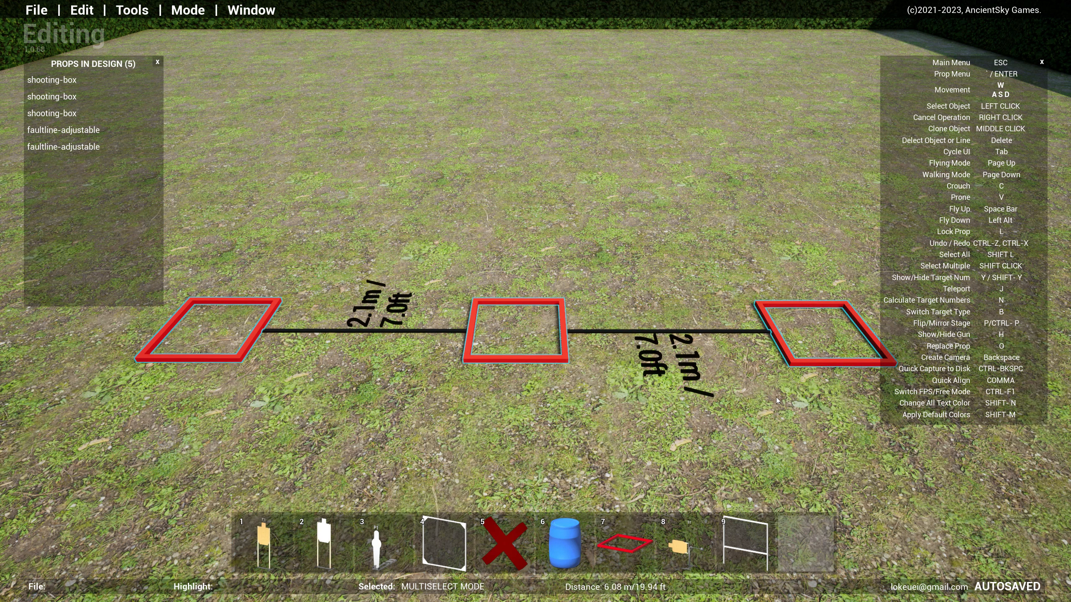
pyautogui.press(',')
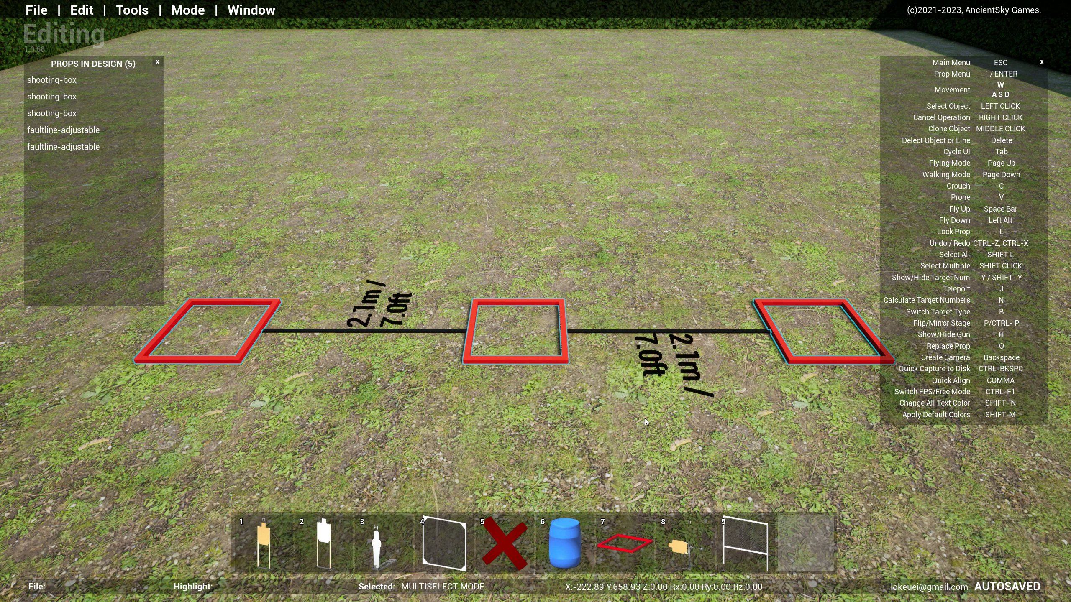
pyautogui.click(566, 451)
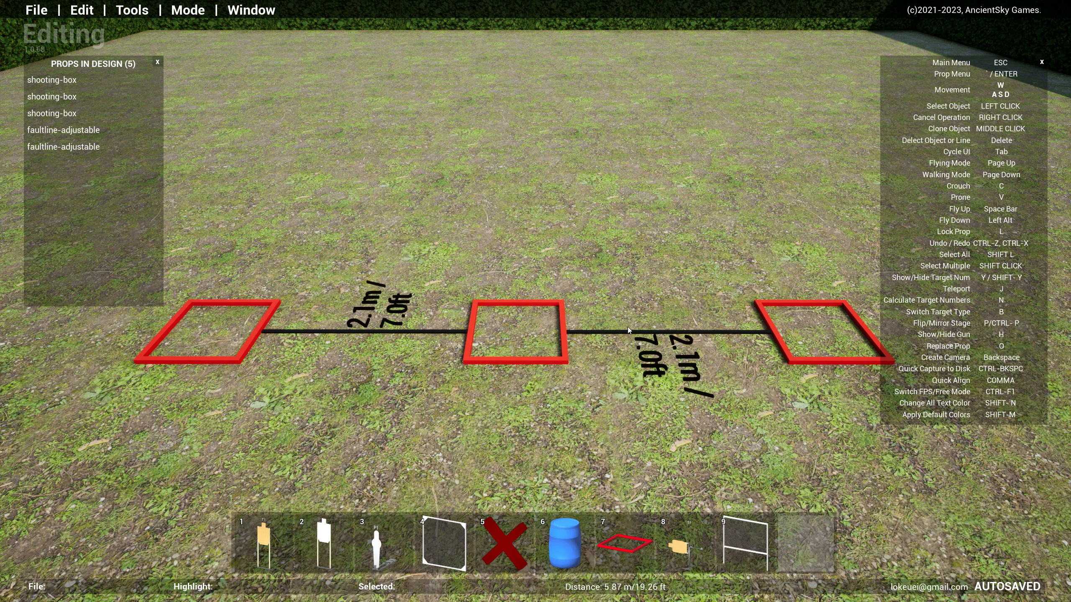
# Step: Draw a ruler about 18.1 ft long downrange from the rightmost shooting box
pyautogui.press('space')
pyautogui.moveTo(594, 234); pyautogui.dragTo(590, 246, button='right')
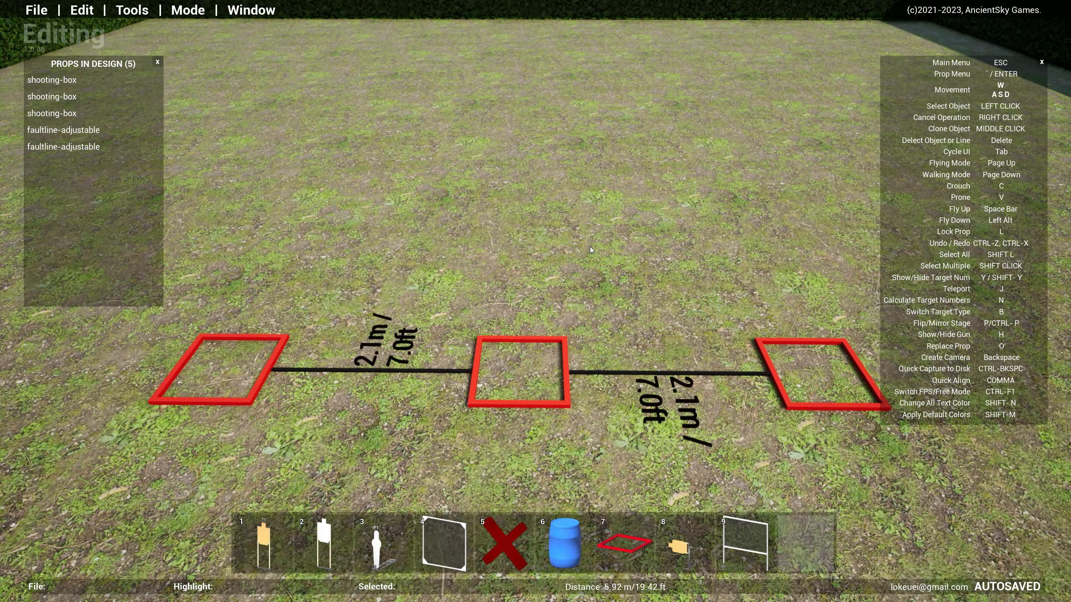
pyautogui.press('Tab')
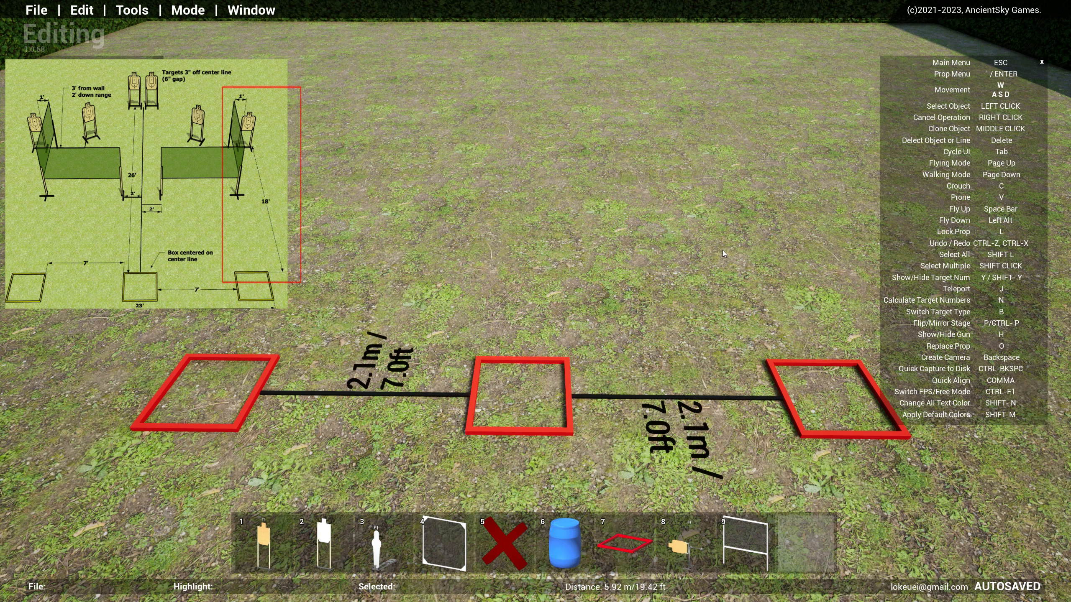
pyautogui.press('d')
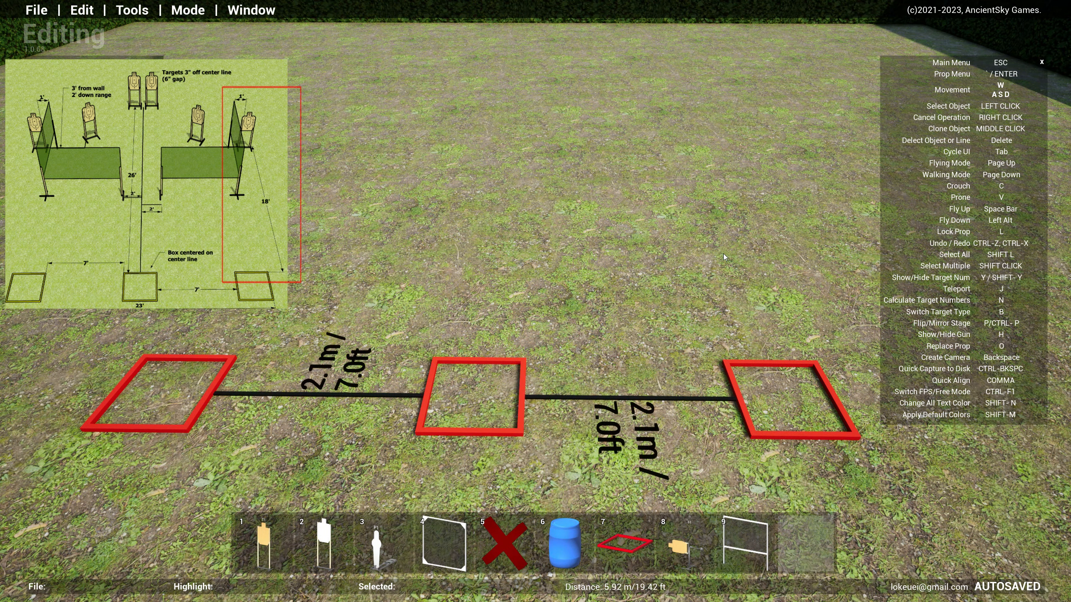
pyautogui.press('d')
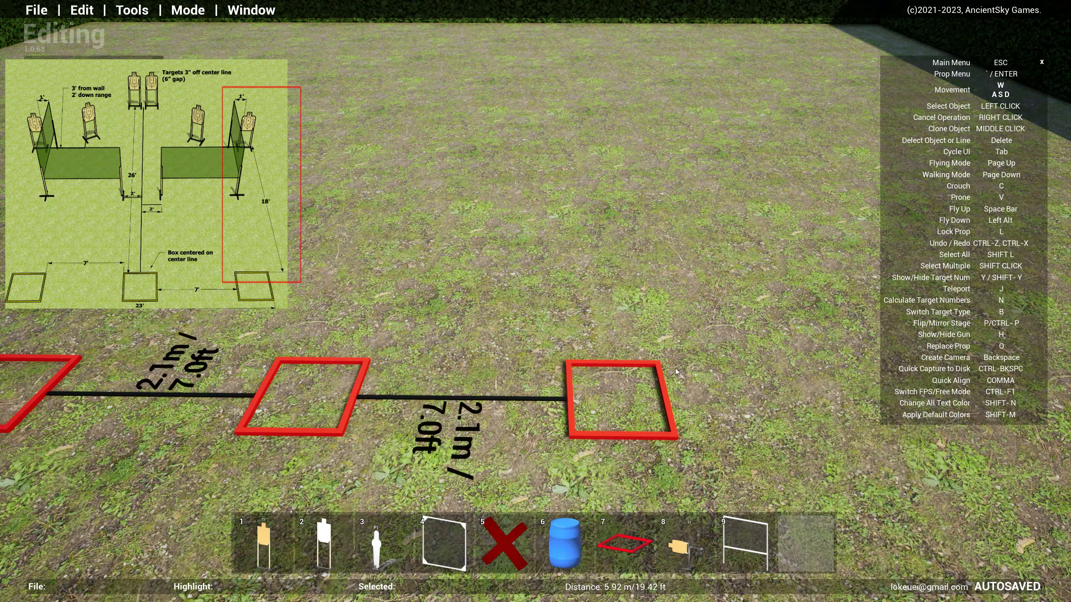
pyautogui.press('d')
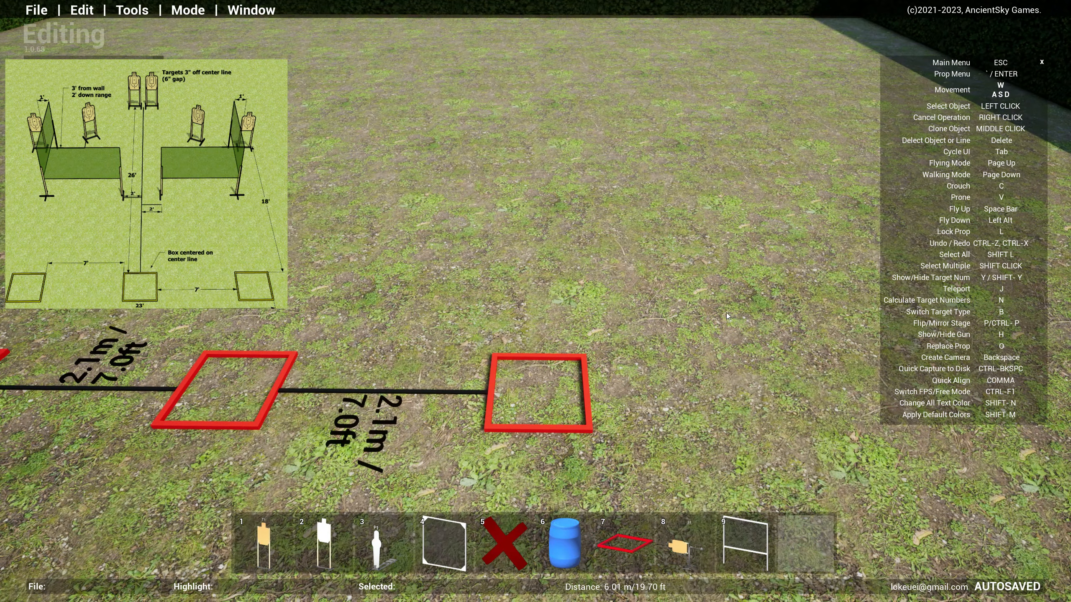
pyautogui.click(310, 523)
pyautogui.rightClick(640, 445)
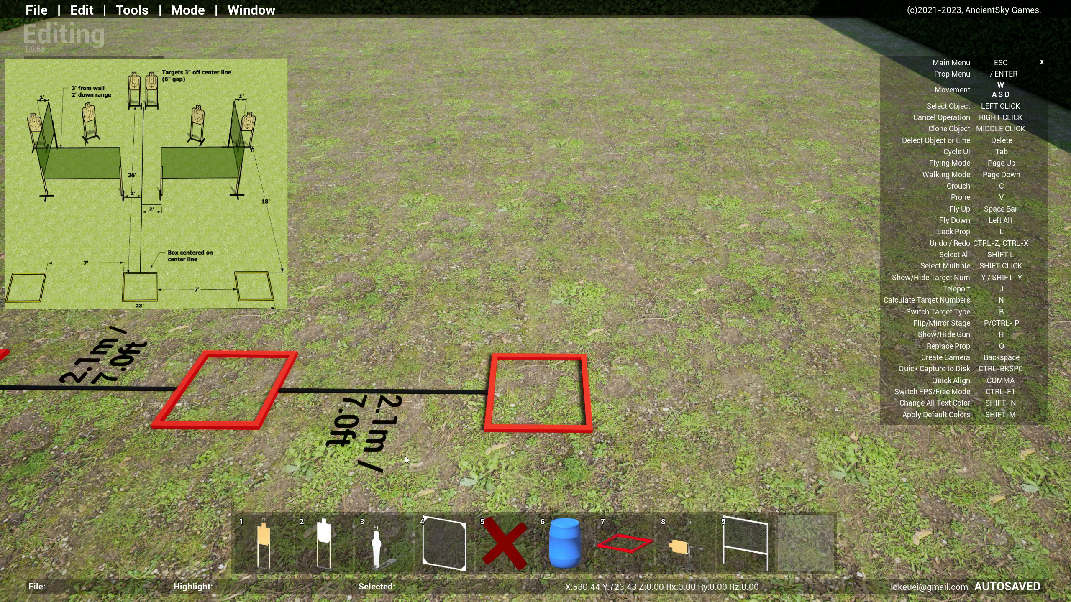
pyautogui.press('r')
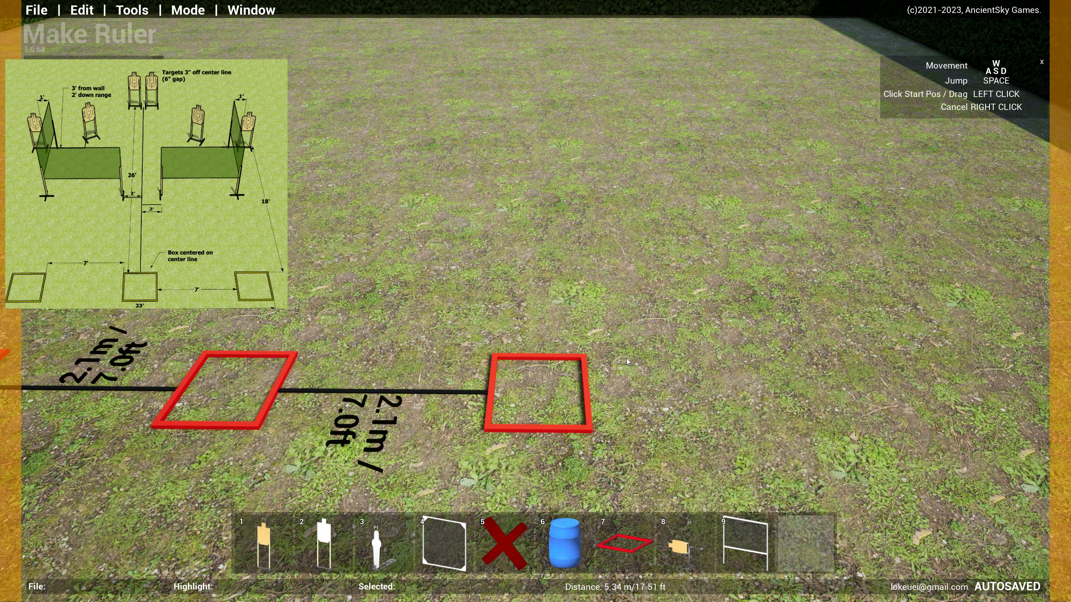
pyautogui.moveTo(760, 268); pyautogui.dragTo(636, 452, button='right')
pyautogui.moveTo(576, 400); pyautogui.dragTo(560, 79)
pyautogui.moveTo(722, 226)
pyautogui.mouseDown(button='right')
pyautogui.moveTo(722, 193)
pyautogui.moveTo(698, 133)
pyautogui.moveTo(724, 205)
pyautogui.moveTo(717, 237)
pyautogui.mouseUp(button='right')
pyautogui.press('w')
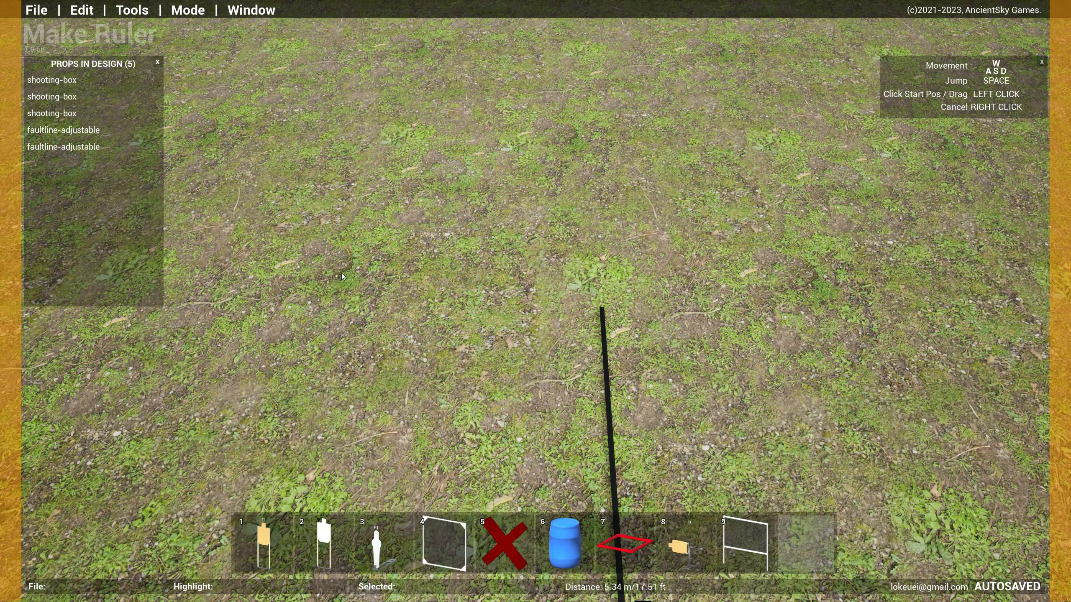
pyautogui.moveTo(265, 548); pyautogui.dragTo(541, 335)
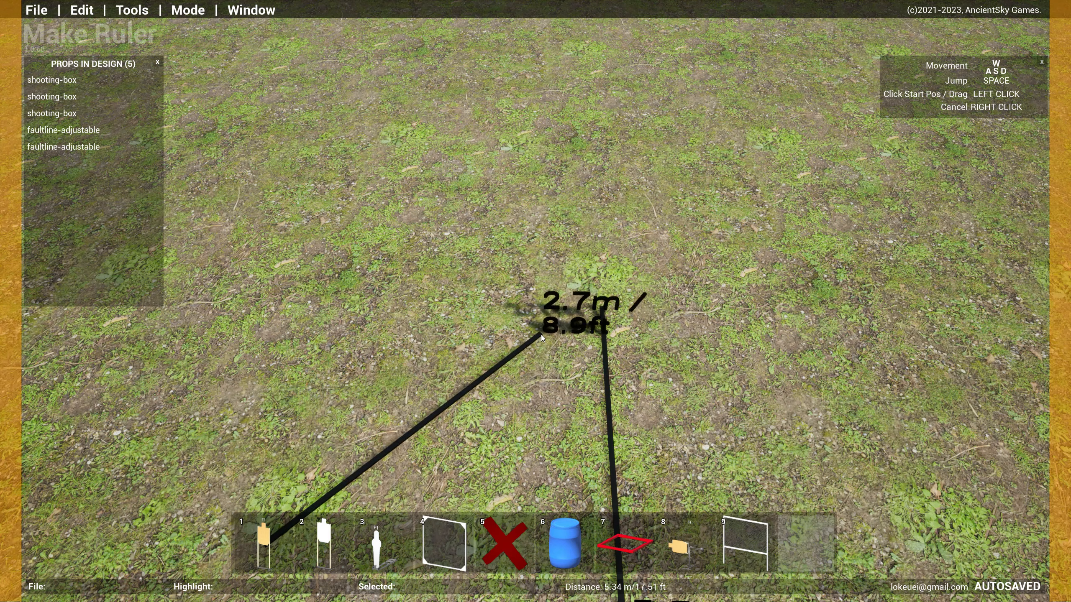
pyautogui.rightClick(541, 335)
pyautogui.rightClick(428, 289)
# Step: Place a USPSA full target at the far end of the 18.1 ft ruler
pyautogui.moveTo(259, 554); pyautogui.dragTo(574, 308)
pyautogui.click(577, 309)
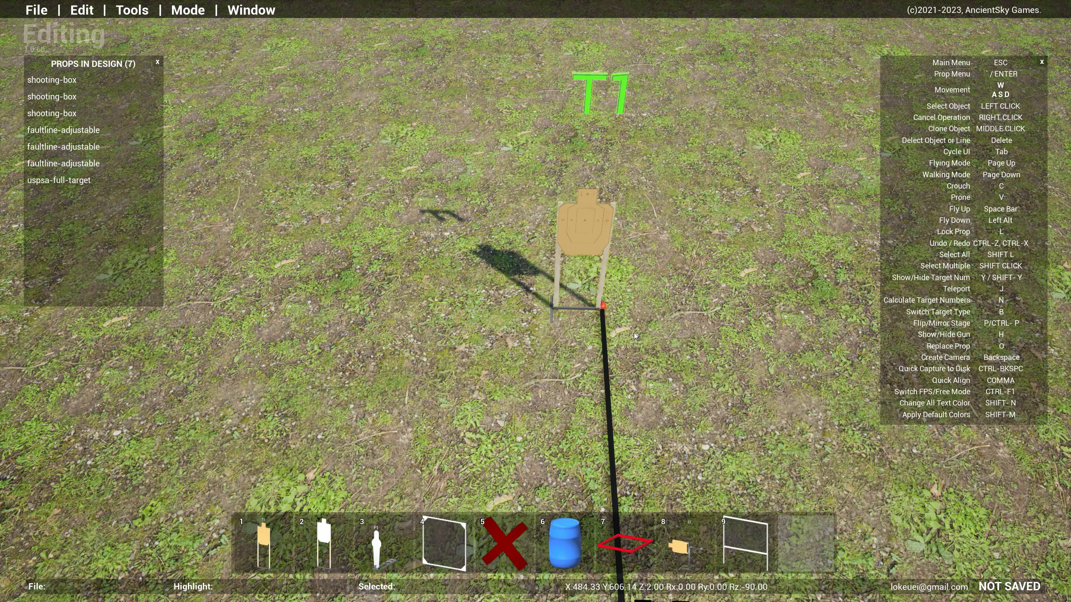
# Step: Place a medium wall just inward of target T1, rotated to -88 degrees so it runs downrange beside the ruler
pyautogui.moveTo(577, 310); pyautogui.dragTo(728, 253, button='right')
pyautogui.press('s')
pyautogui.press('a')
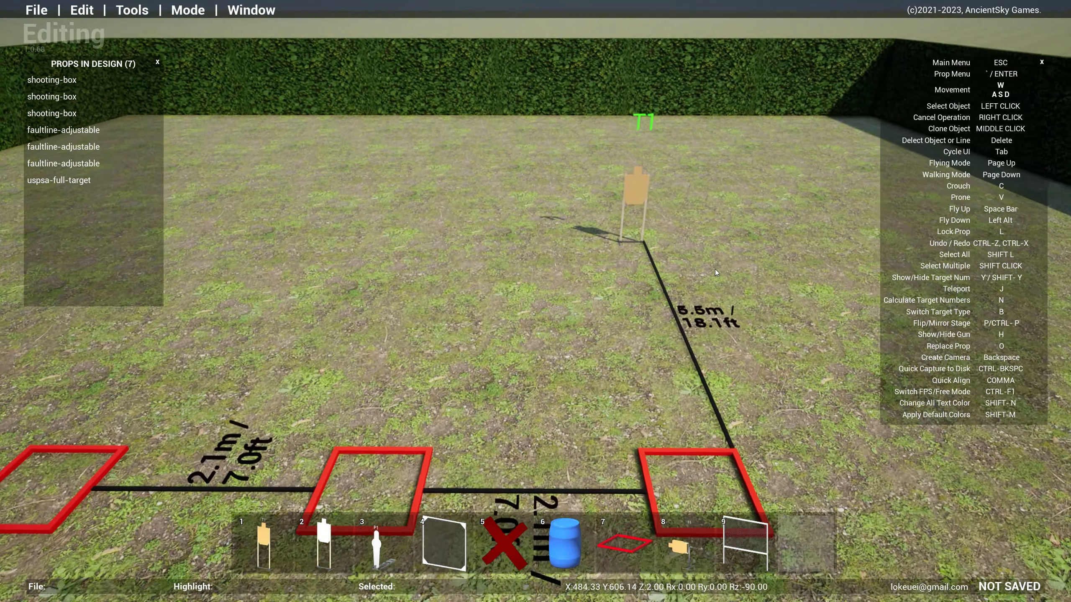
pyautogui.press('w')
pyautogui.press('d')
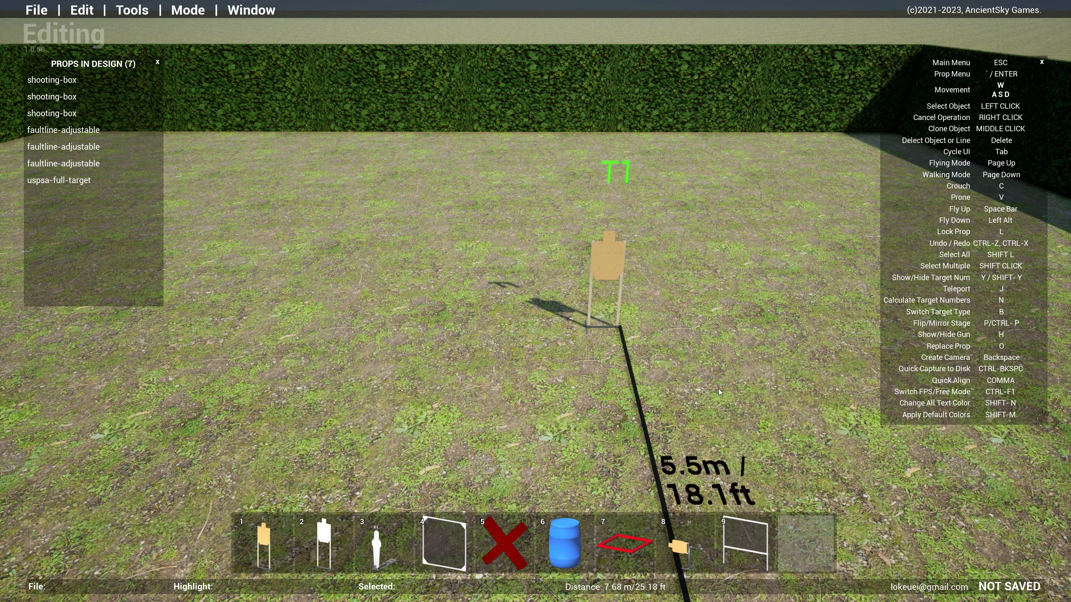
pyautogui.click(744, 548)
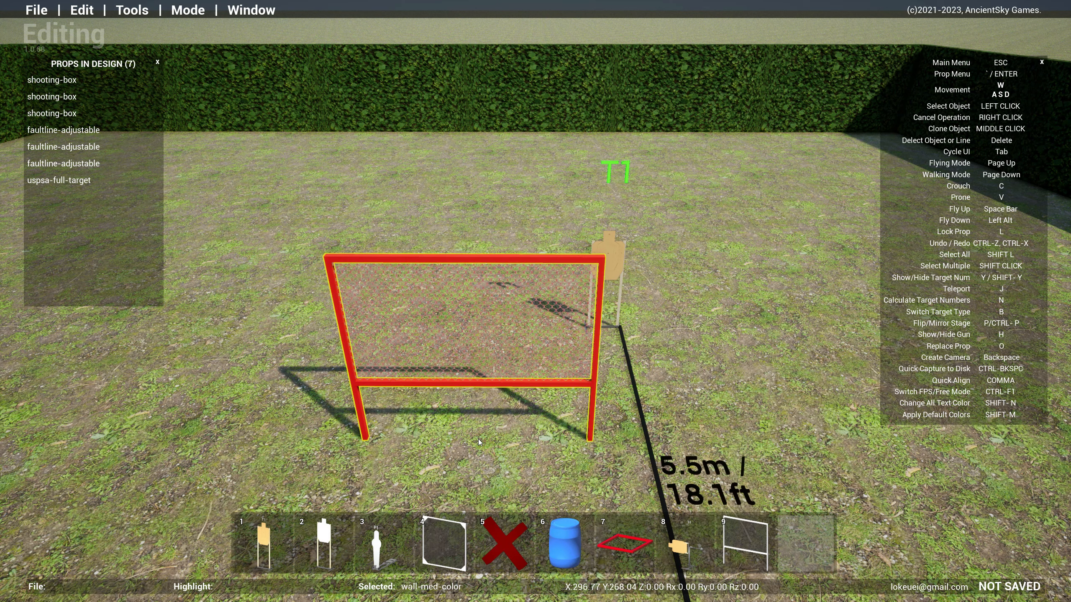
pyautogui.scroll(-4, 479, 439)
pyautogui.scroll(5, 477, 439)
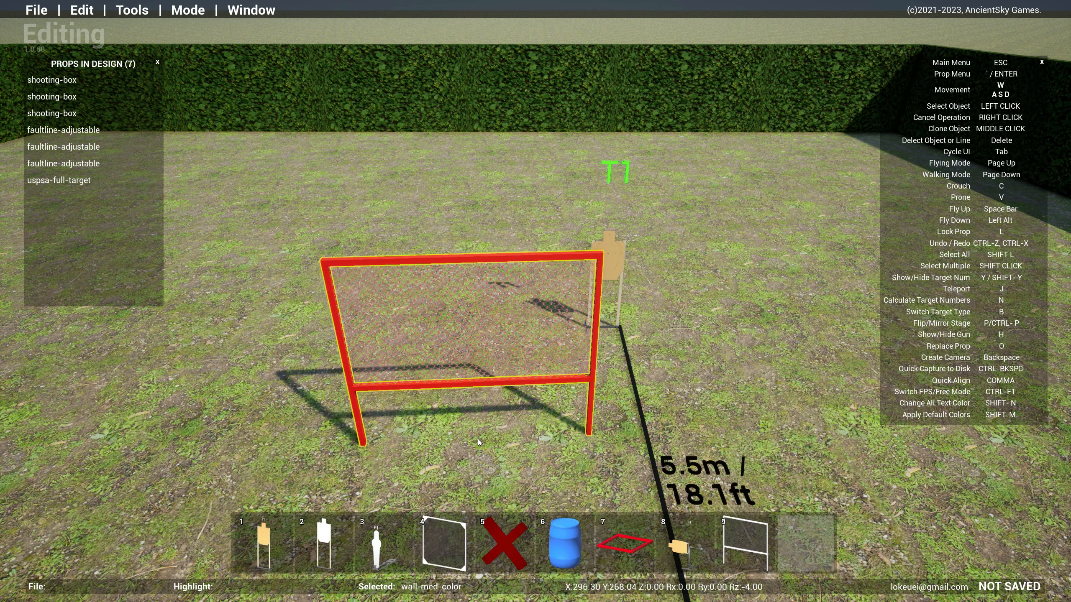
pyautogui.scroll(-7, 478, 439)
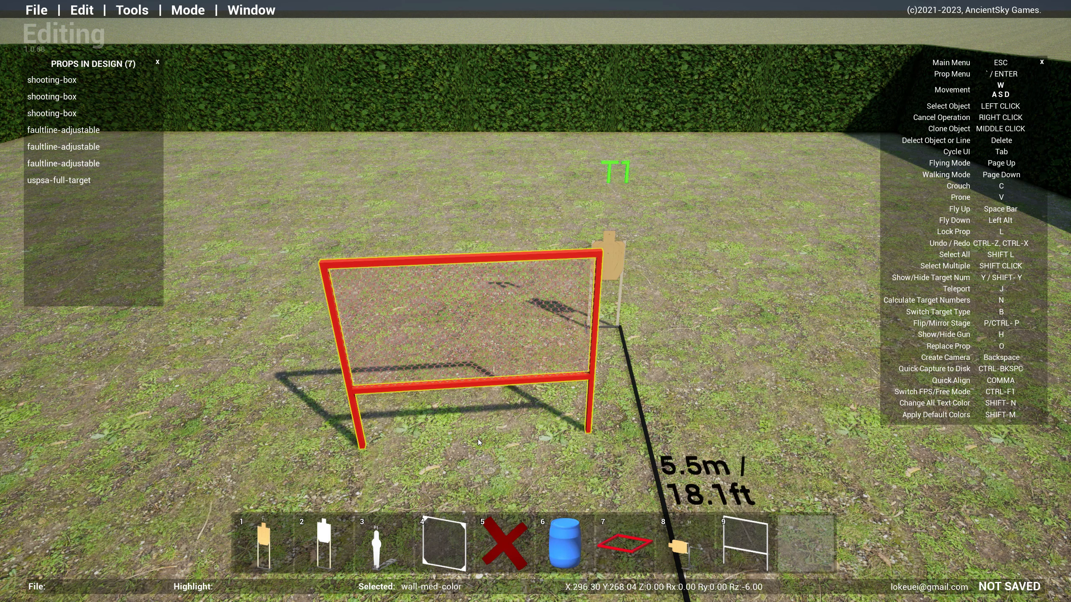
pyautogui.scroll(-8, 478, 439)
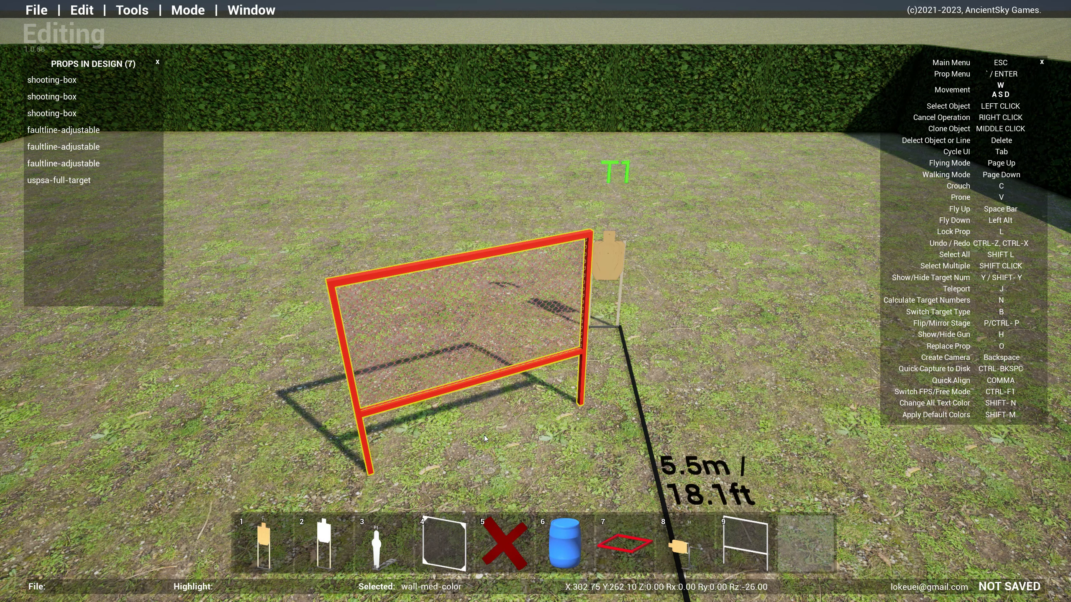
pyautogui.scroll(-9, 485, 436)
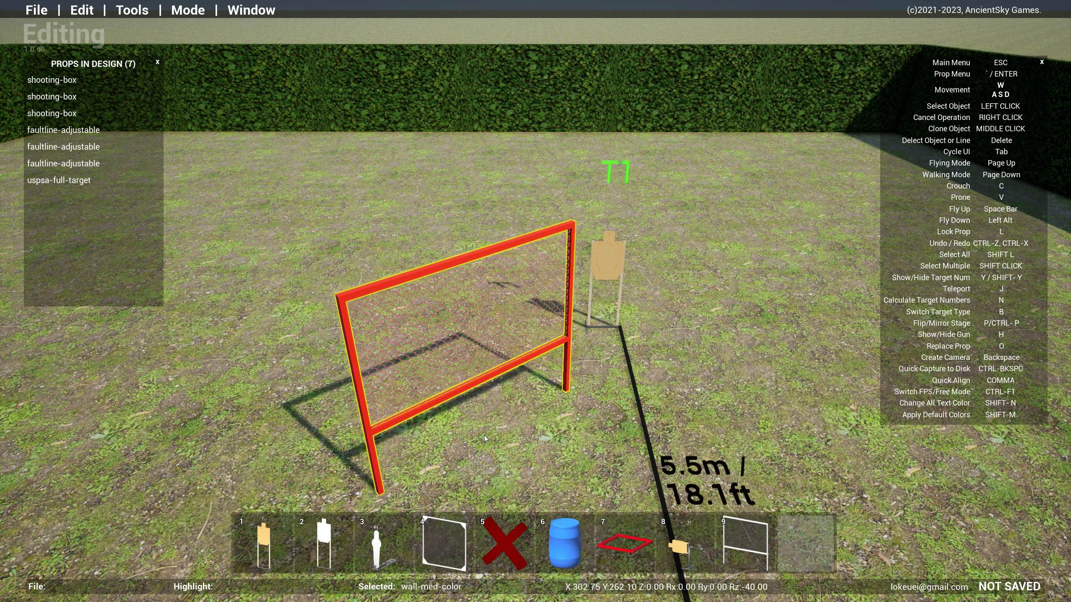
pyautogui.scroll(-15, 483, 435)
pyautogui.press('w')
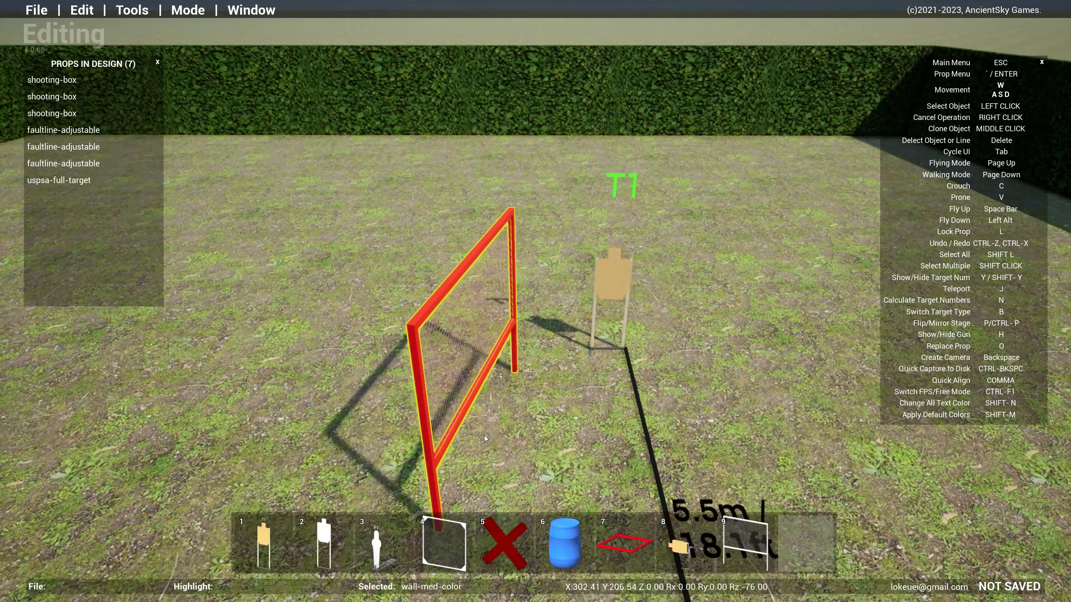
pyautogui.scroll(-6, 484, 436)
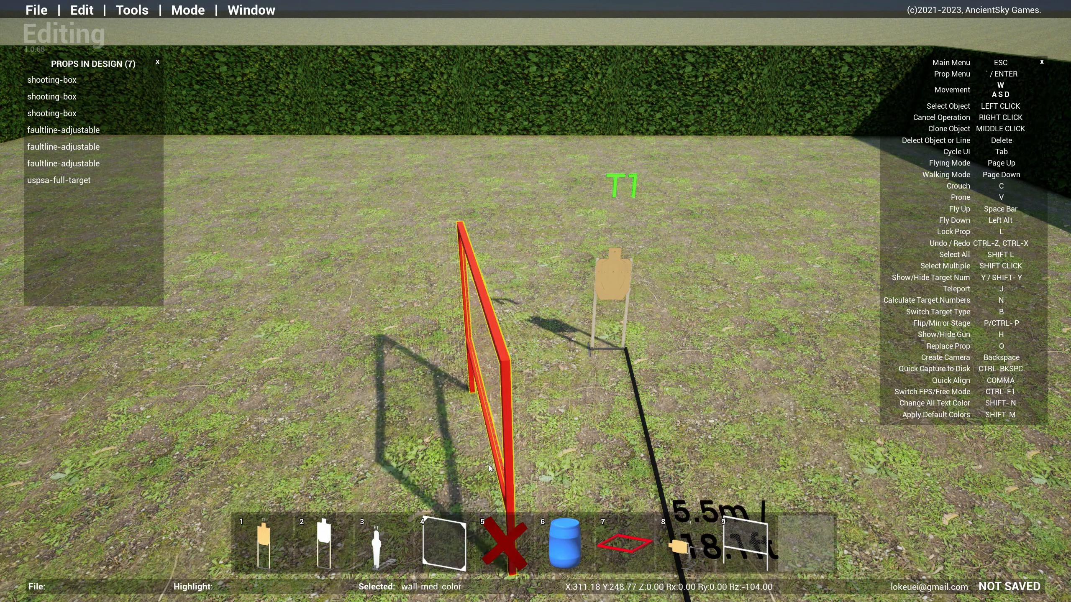
pyautogui.scroll(3, 494, 465)
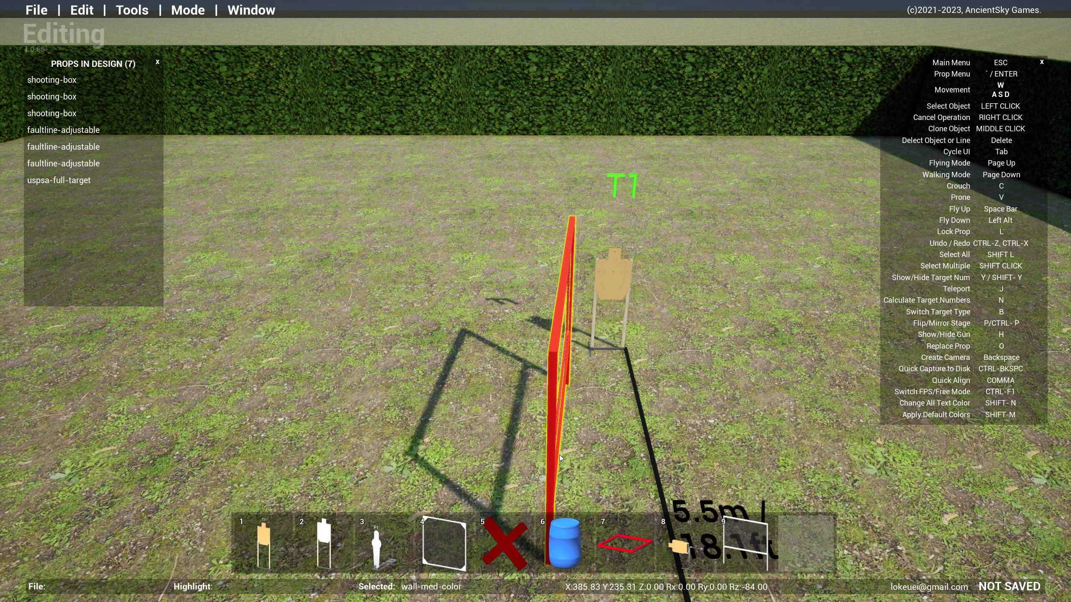
pyautogui.scroll(-2, 568, 451)
pyautogui.scroll(-1, 571, 452)
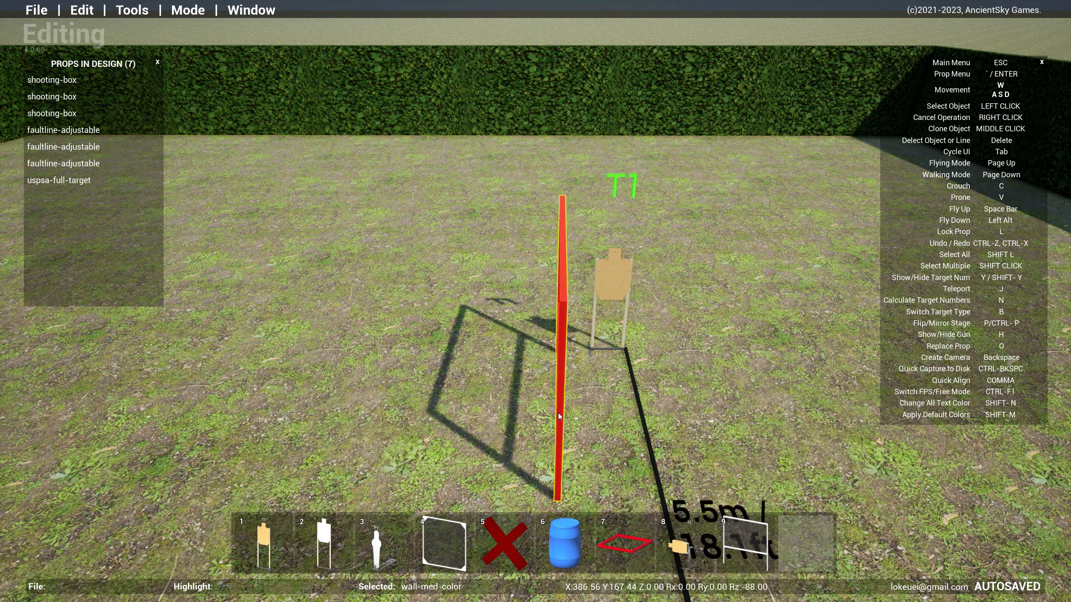
pyautogui.click(559, 416)
# Step: Examine the wall's position relative to target T1 and the nearest shooting box from several viewpoints
pyautogui.moveTo(558, 417); pyautogui.dragTo(700, 340, button='right')
pyautogui.press('d')
pyautogui.press('a')
pyautogui.press('a')
pyautogui.press('s')
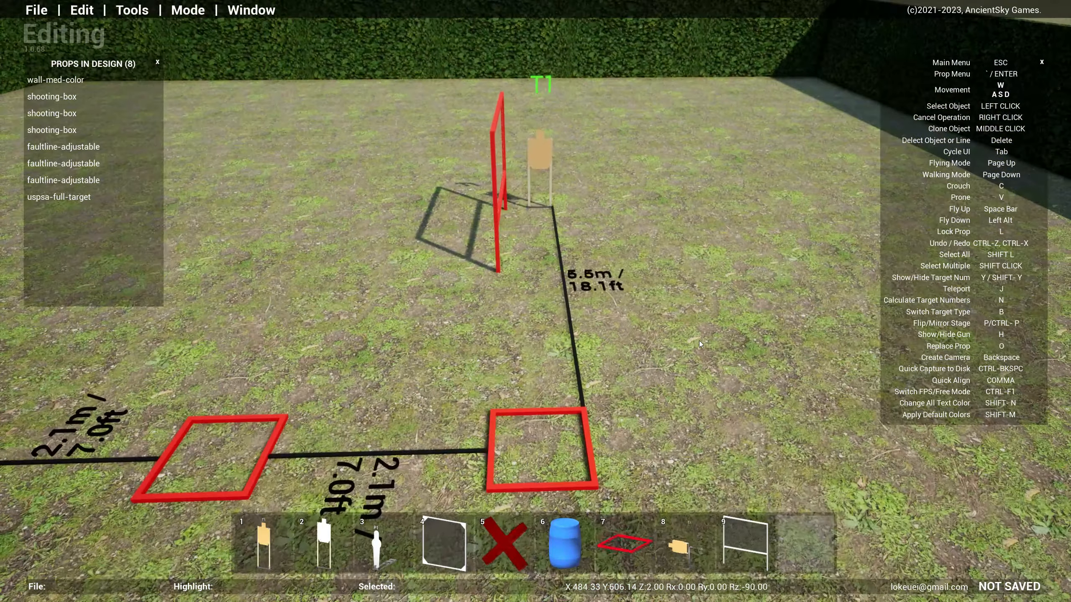
pyautogui.press('w')
pyautogui.press('w')
pyautogui.scroll(-1, 489, 257)
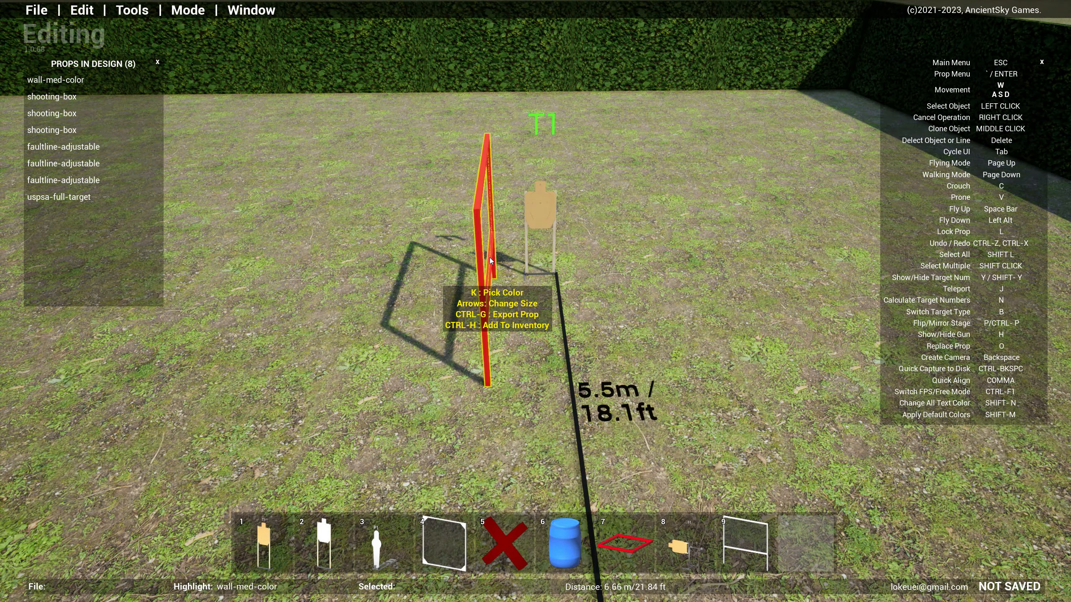
pyautogui.press('s')
pyautogui.moveTo(531, 279); pyautogui.dragTo(565, 313, button='right')
pyautogui.press('w')
pyautogui.press('s')
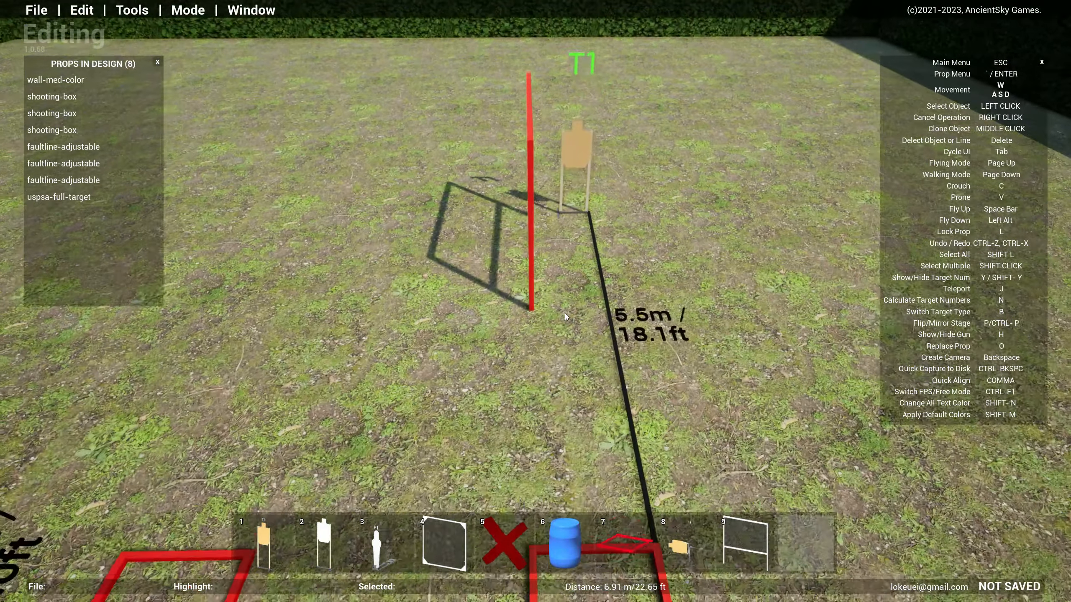
# Step: Recolor the wall dark green (hex 002B05) and make that green the default color for walls
pyautogui.press('w')
pyautogui.press('d')
pyautogui.moveTo(713, 289); pyautogui.dragTo(567, 304, button='right')
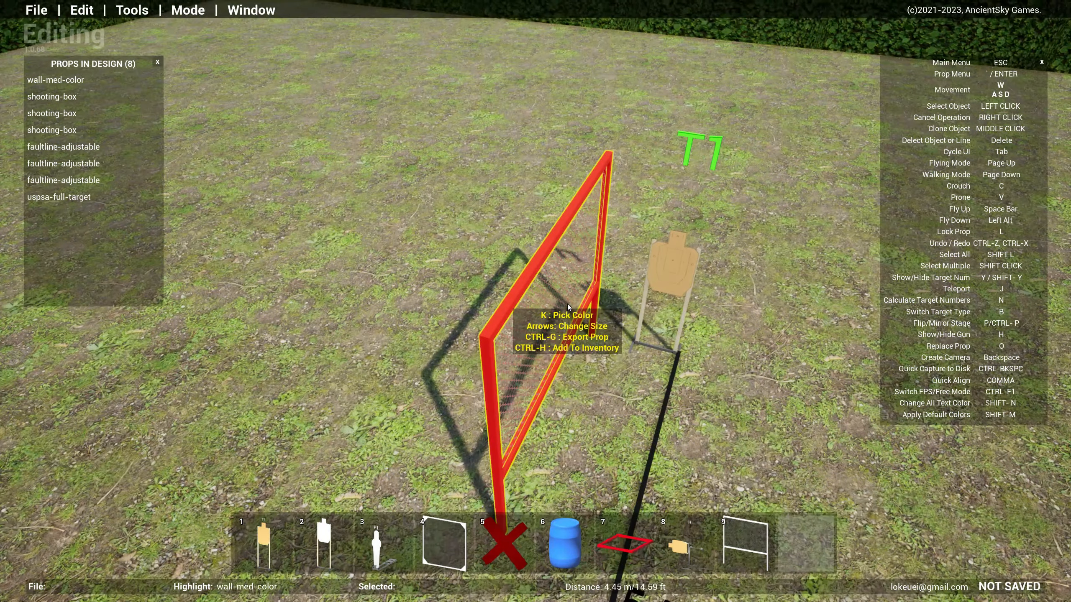
pyautogui.press('s')
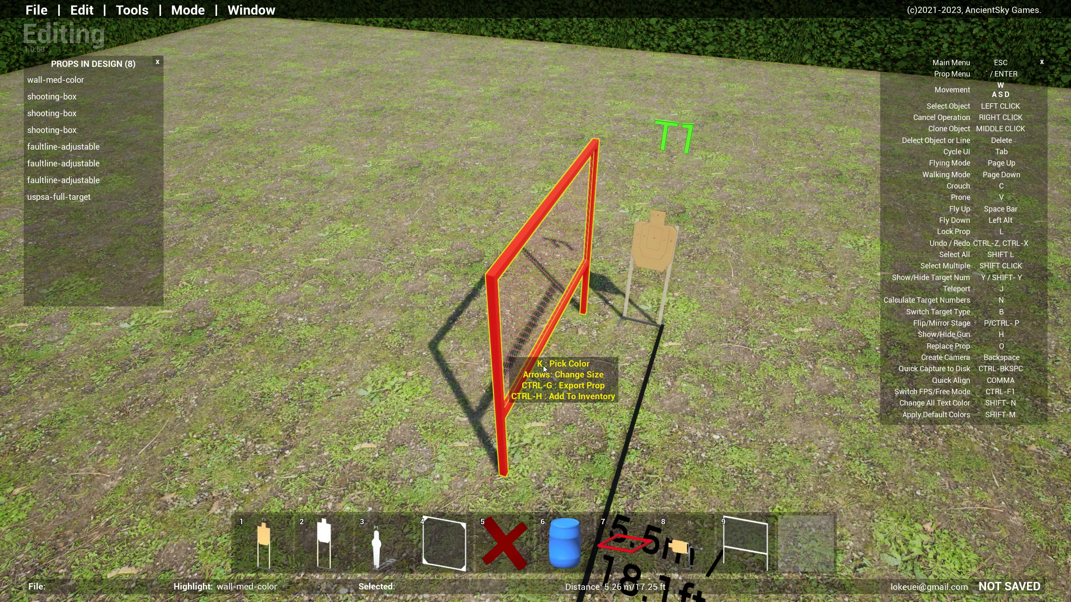
pyautogui.press('k')
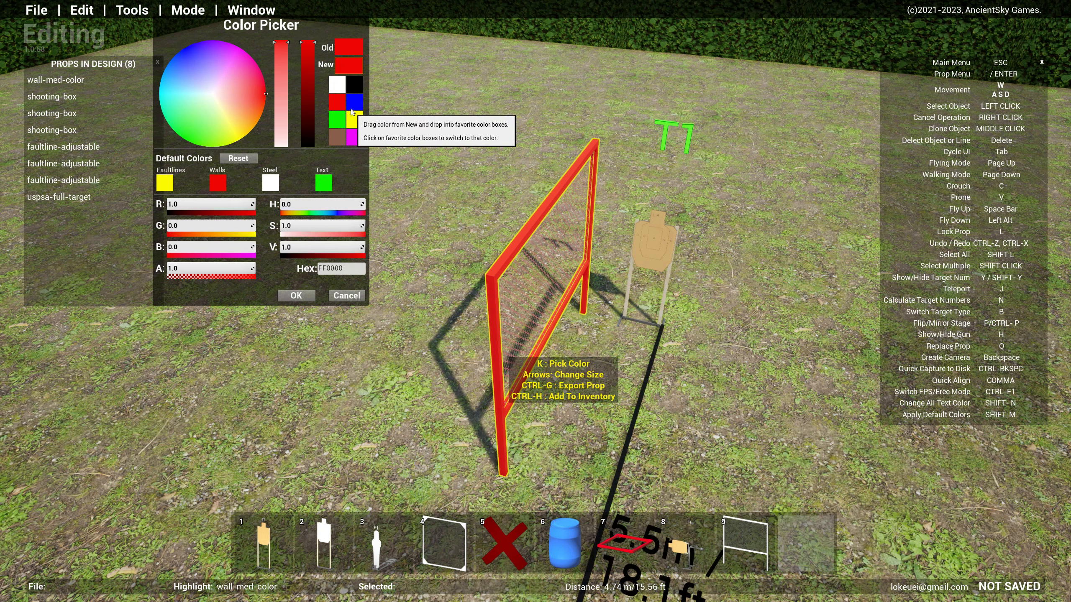
pyautogui.moveTo(259, 95)
pyautogui.mouseDown()
pyautogui.moveTo(199, 124)
pyautogui.moveTo(192, 101)
pyautogui.mouseUp()
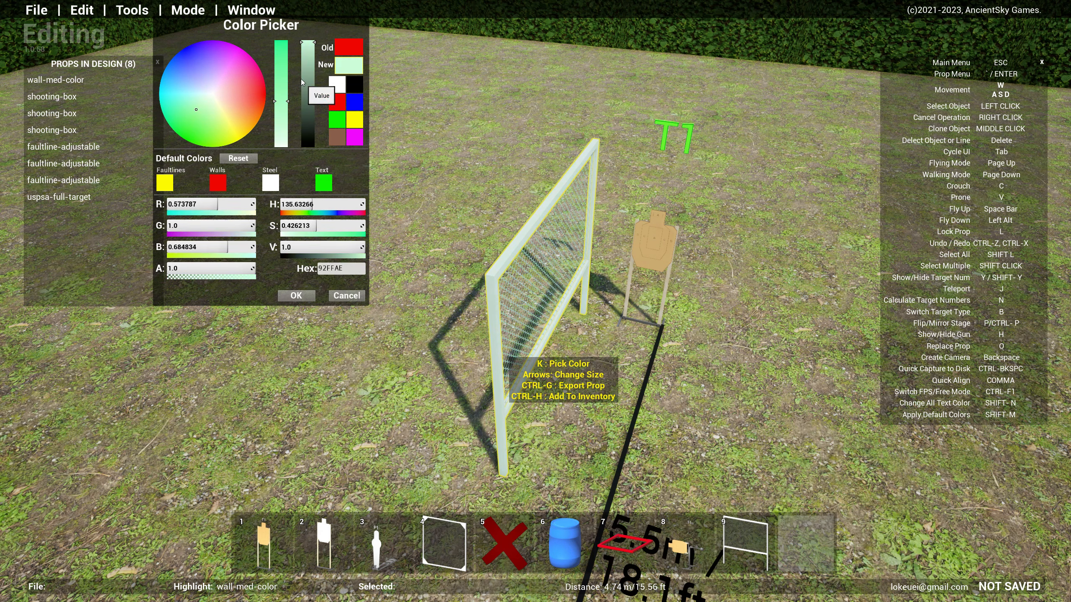
pyautogui.moveTo(301, 79); pyautogui.dragTo(301, 102)
pyautogui.click(217, 107)
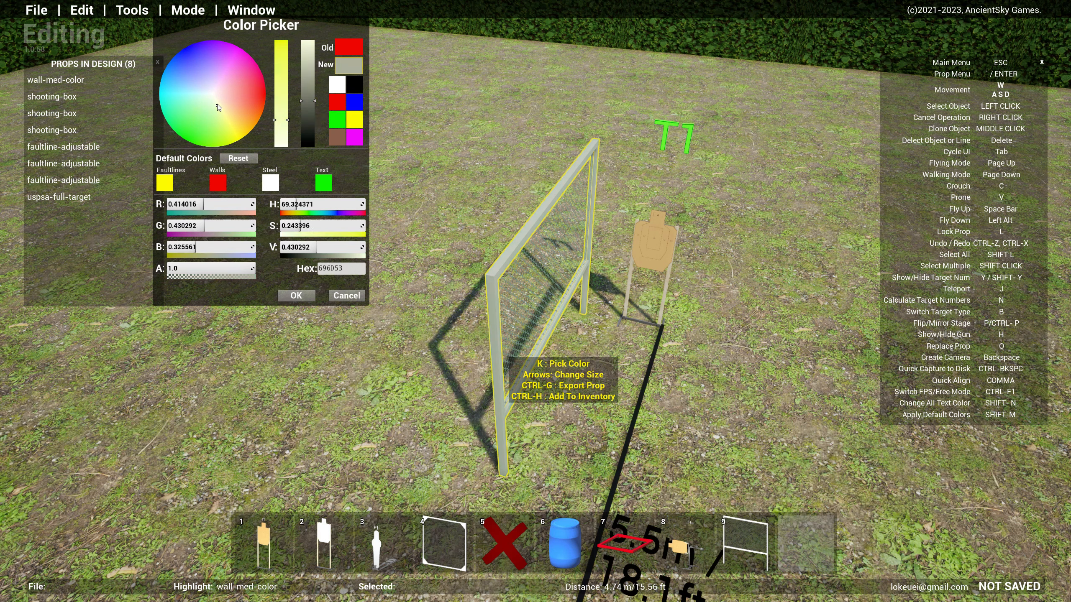
pyautogui.moveTo(218, 108); pyautogui.dragTo(175, 147)
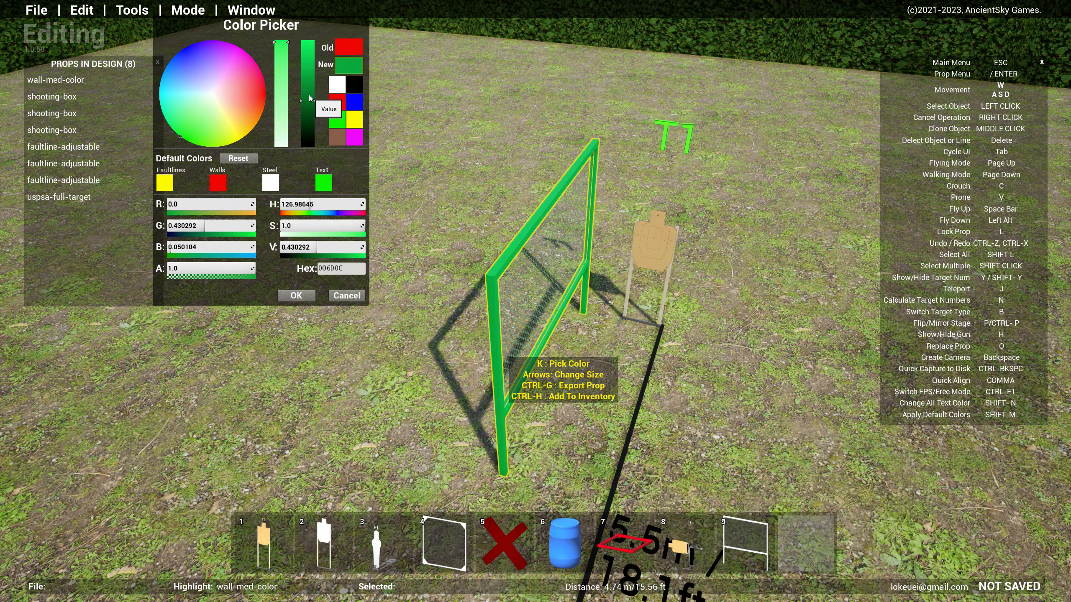
pyautogui.moveTo(310, 98); pyautogui.dragTo(311, 128)
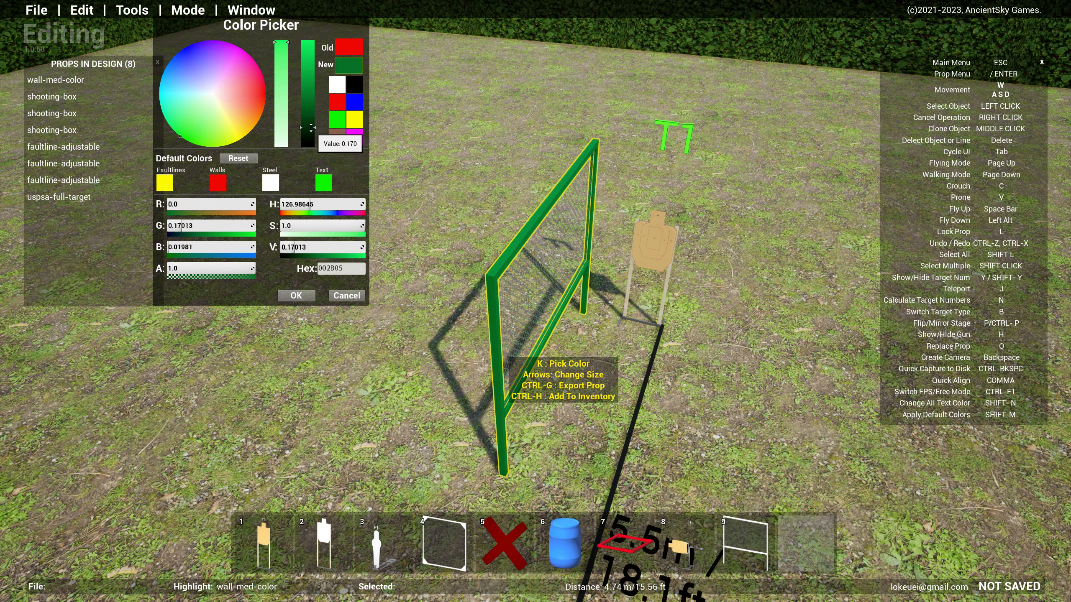
pyautogui.moveTo(349, 64); pyautogui.dragTo(247, 182)
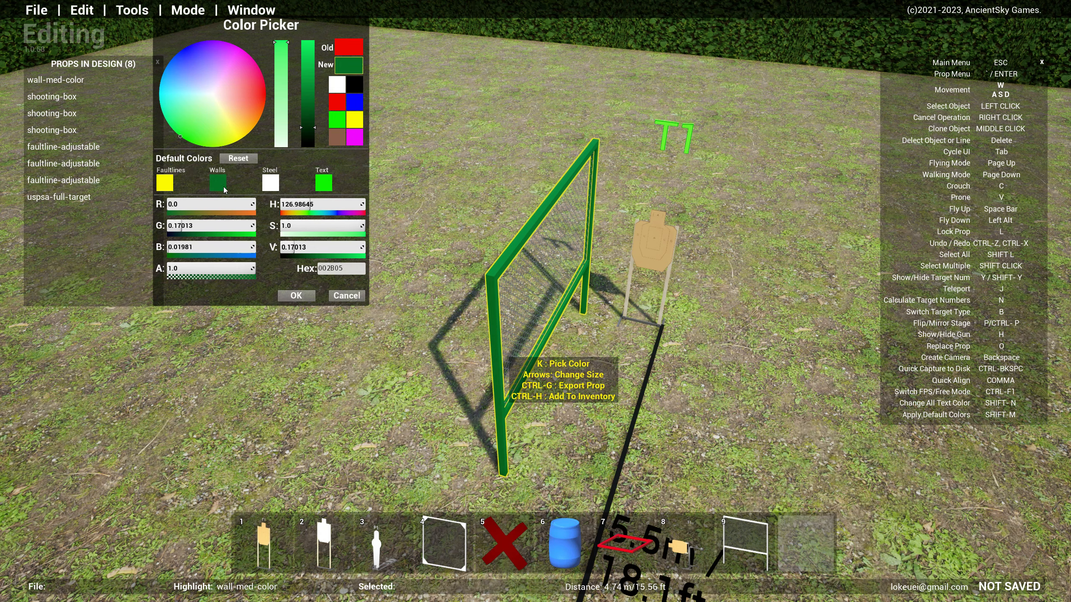
pyautogui.click(300, 295)
# Step: Place a second medium wall, unrotated, across the near end of the side wall to form a corner
pyautogui.moveTo(626, 299); pyautogui.dragTo(768, 282, button='right')
pyautogui.press('a')
pyautogui.press('s')
pyautogui.press('s')
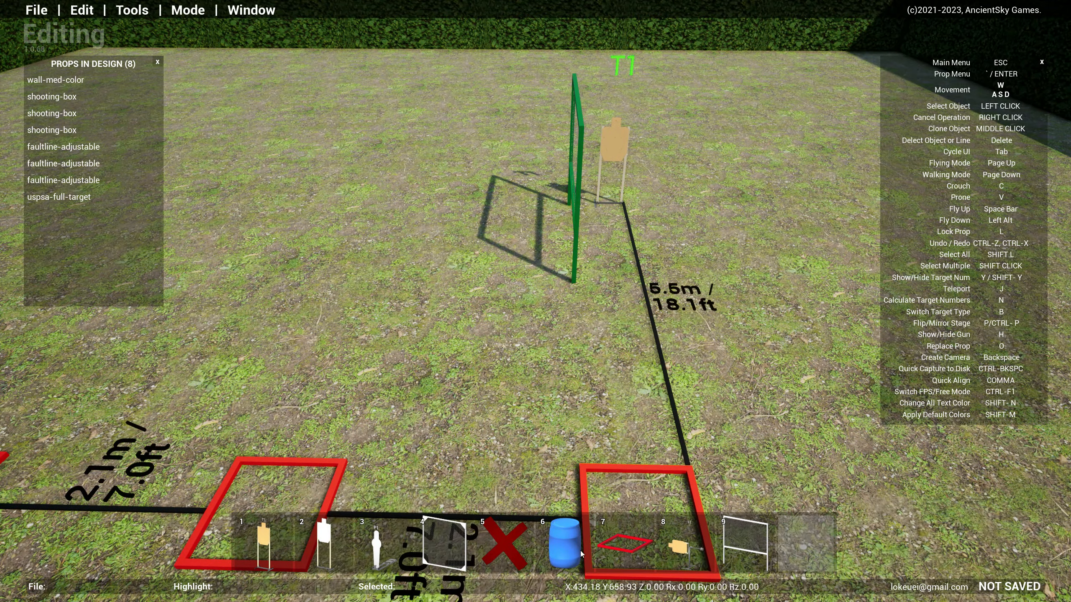
pyautogui.click(758, 541)
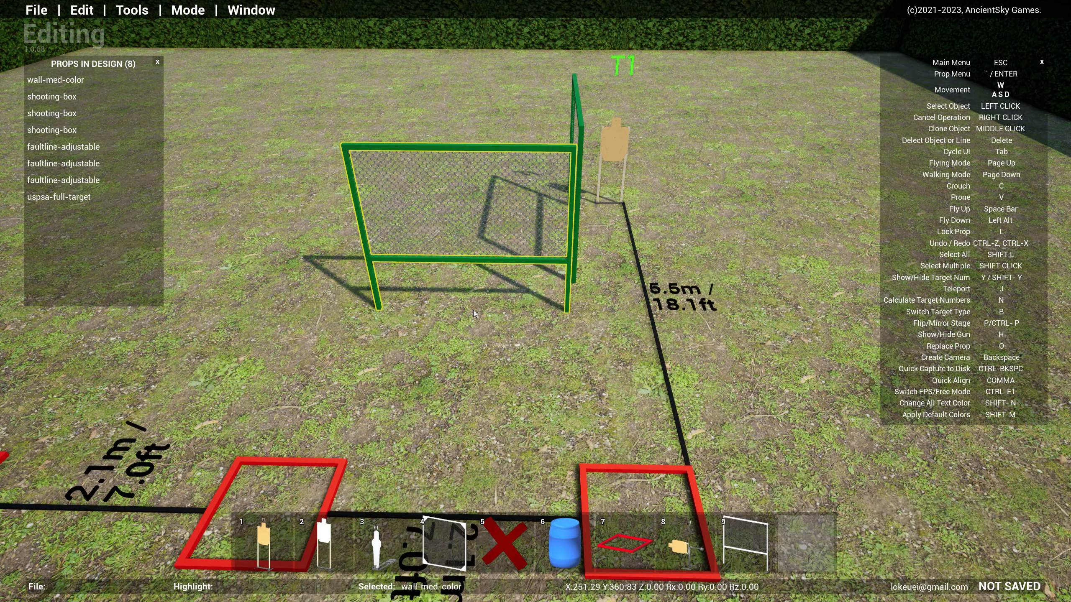
pyautogui.press('w')
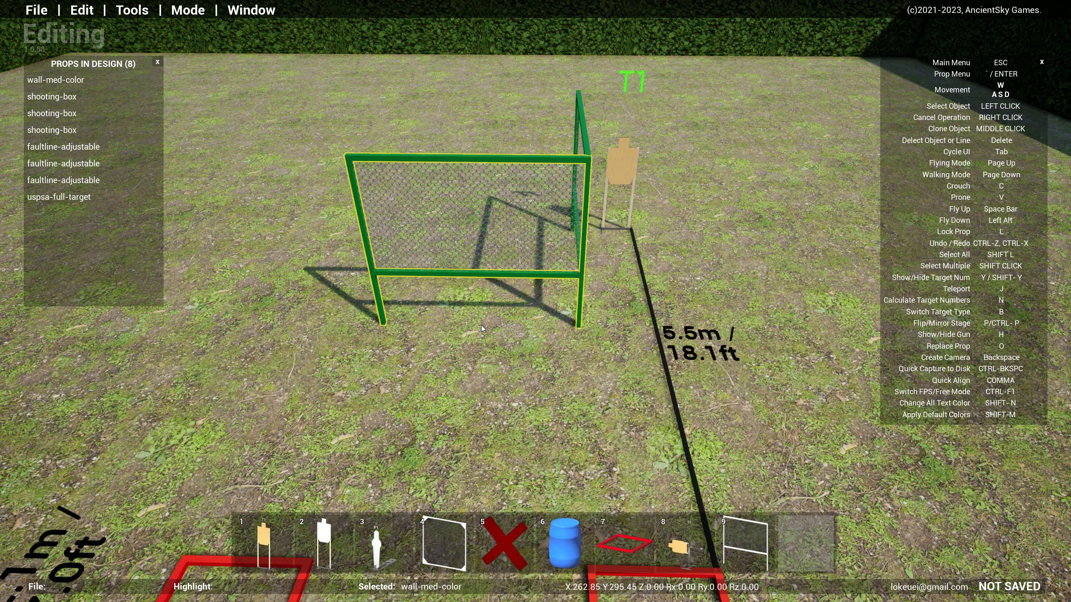
pyautogui.click(481, 324)
# Step: Examine the front wall's width and position relative to the middle shooting box and the center line
pyautogui.press('s')
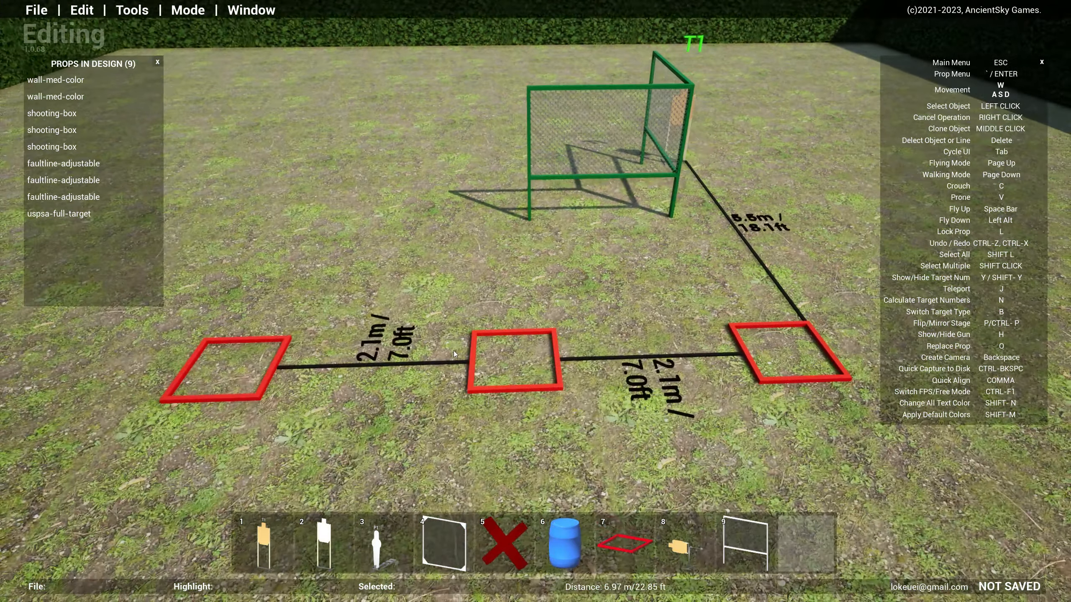
pyautogui.press('w')
pyautogui.press('s')
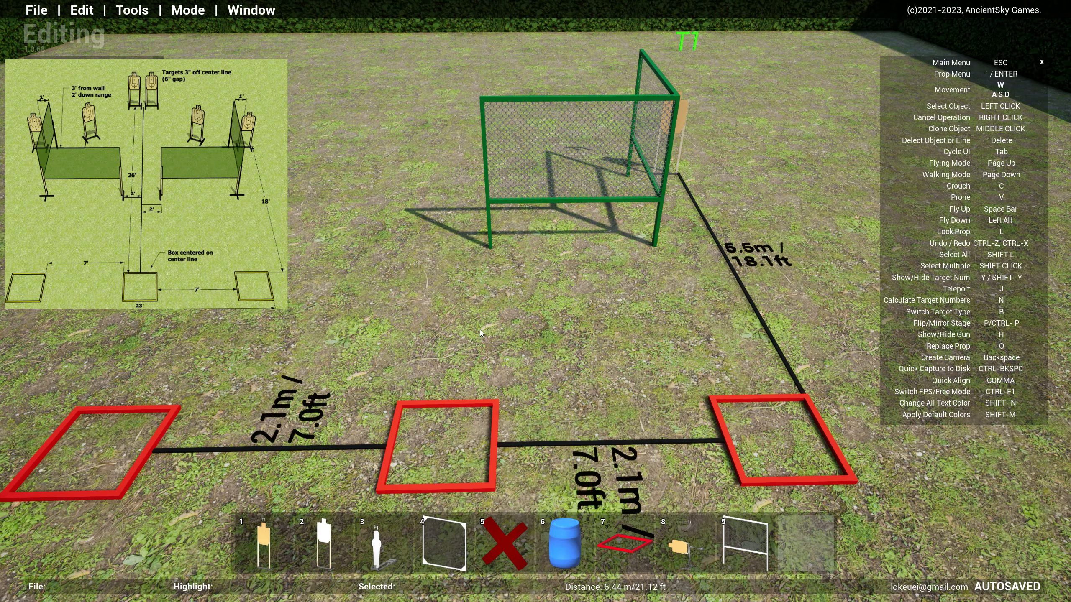
pyautogui.press('w')
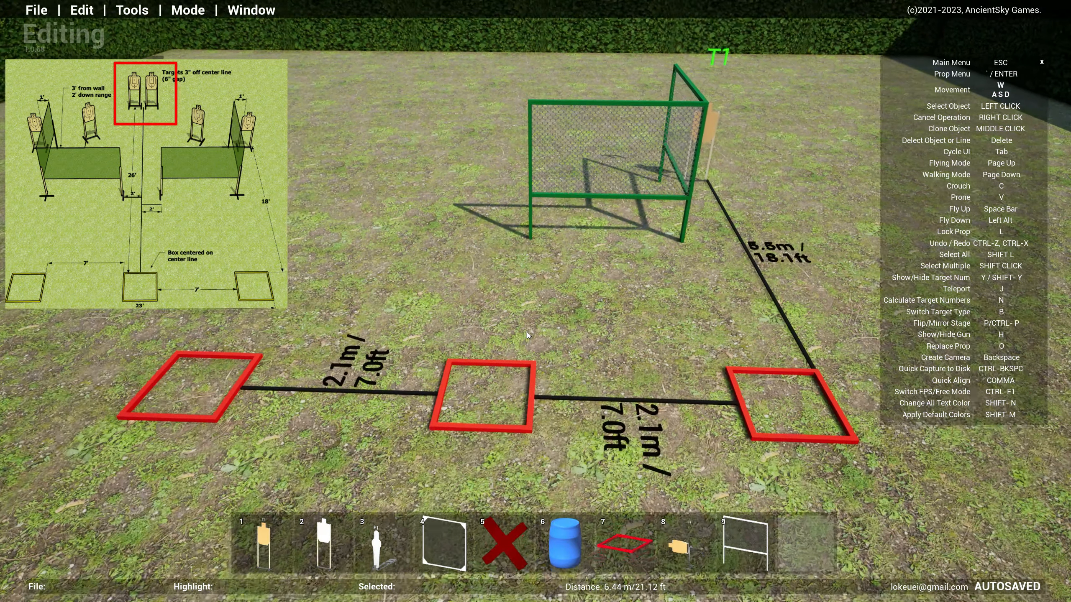
pyautogui.press('w')
pyautogui.press('s')
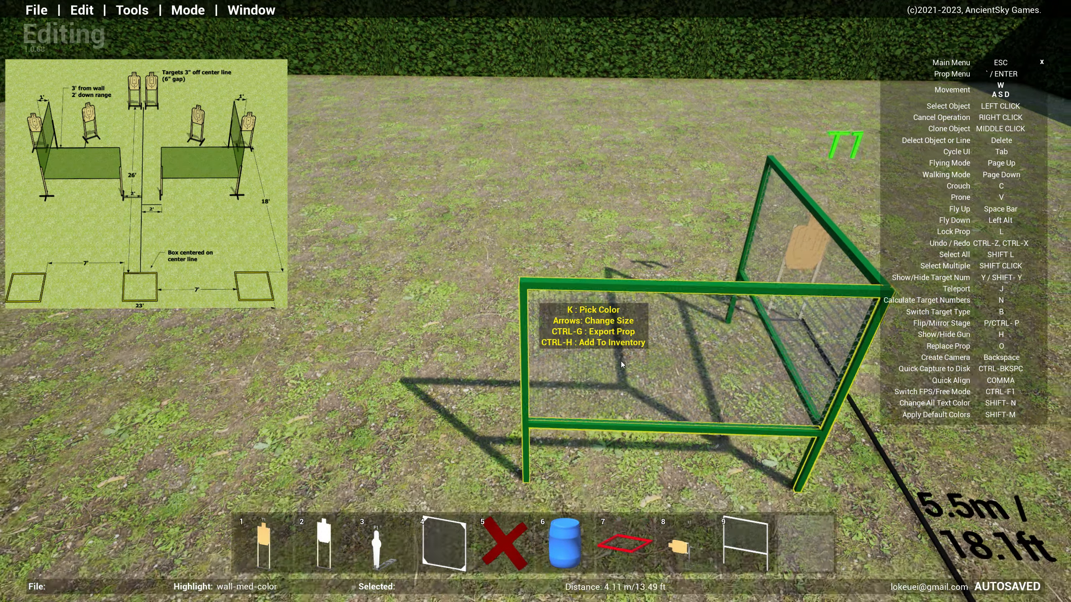
pyautogui.press('w')
pyautogui.press('s')
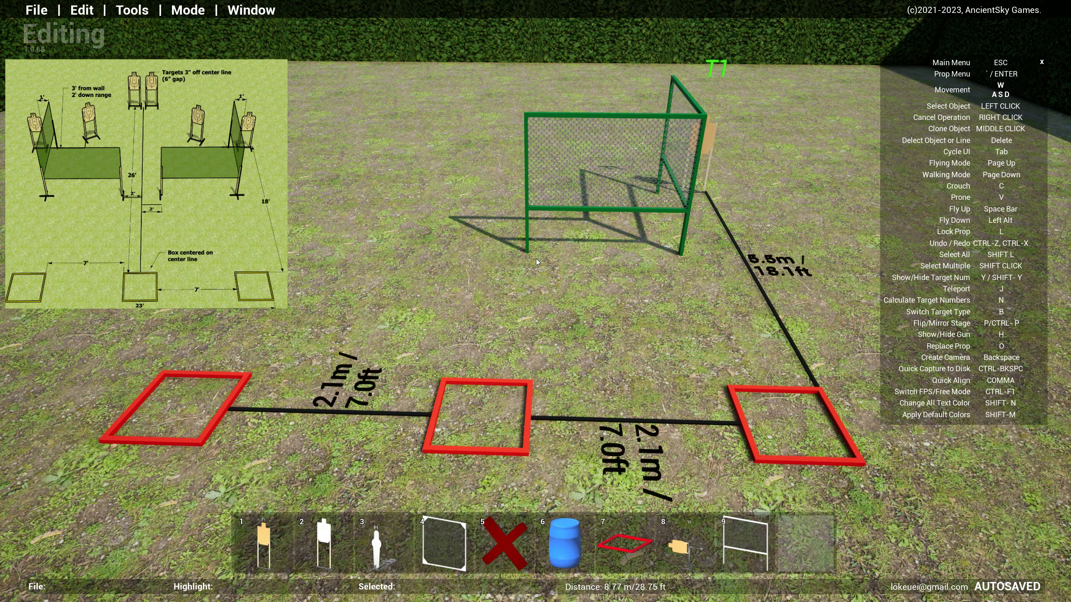
pyautogui.press('w')
pyautogui.press('Tab')
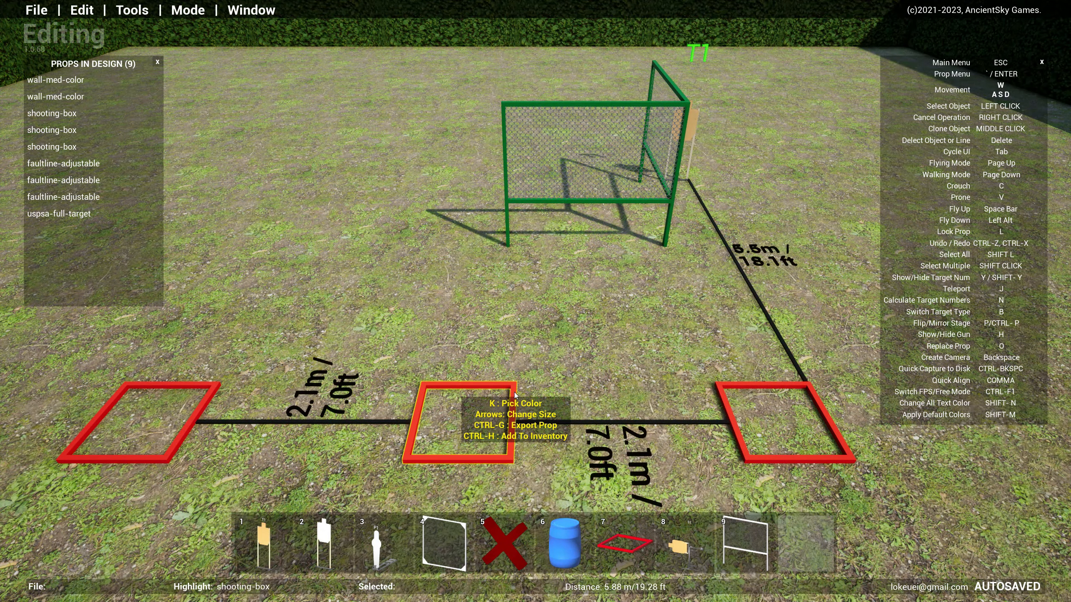
pyautogui.moveTo(525, 355); pyautogui.dragTo(532, 341, button='right')
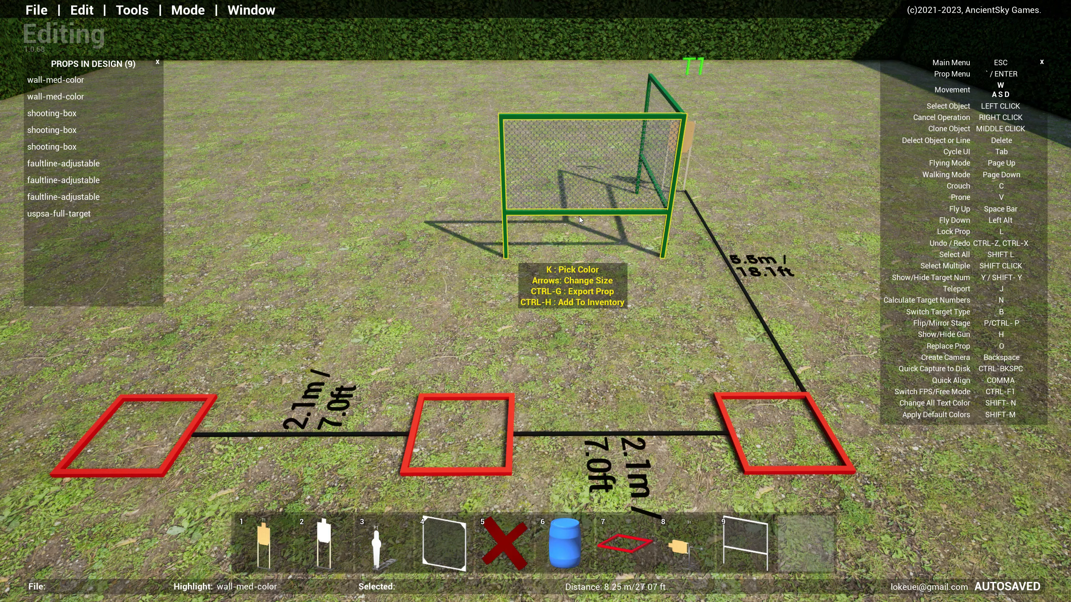
# Step: Set the front wall's width scale to 0.9 and reposition it so its end meets the side wall at the corner
pyautogui.press('w')
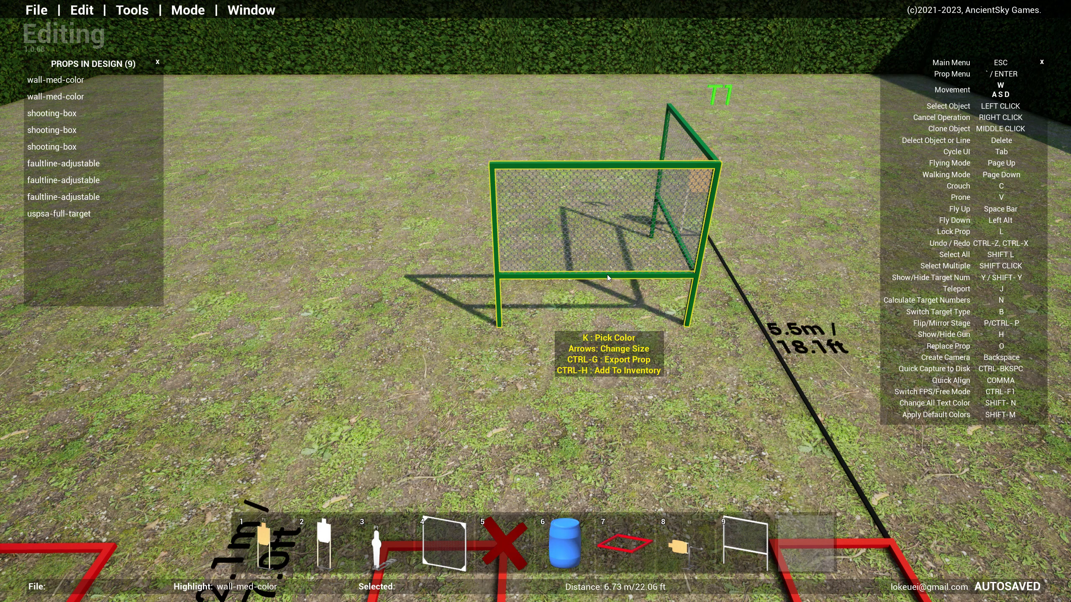
pyautogui.press('Up')
pyautogui.click(513, 93)
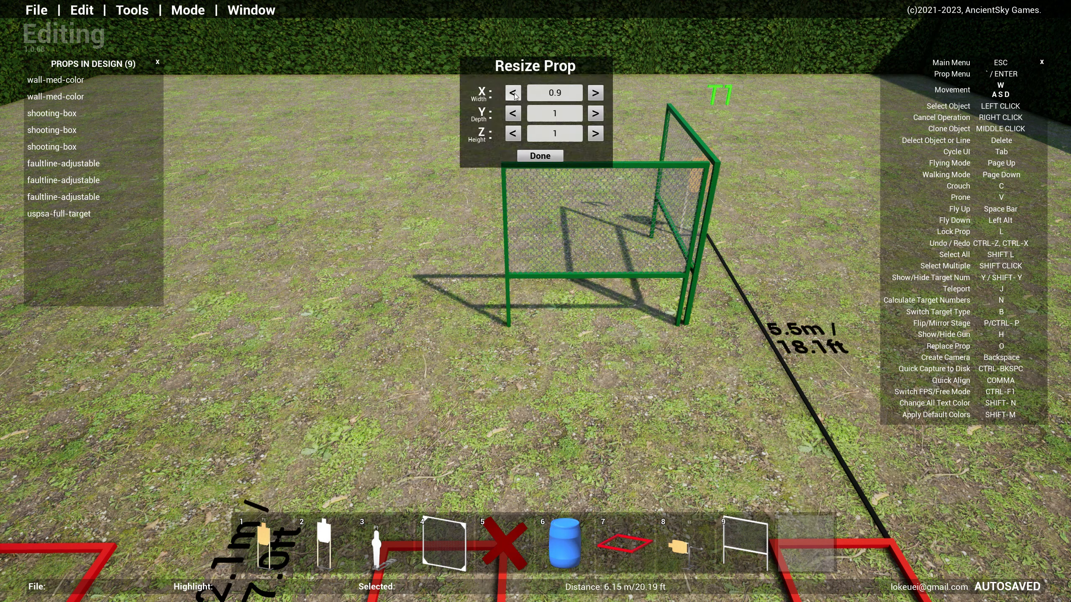
pyautogui.click(514, 93)
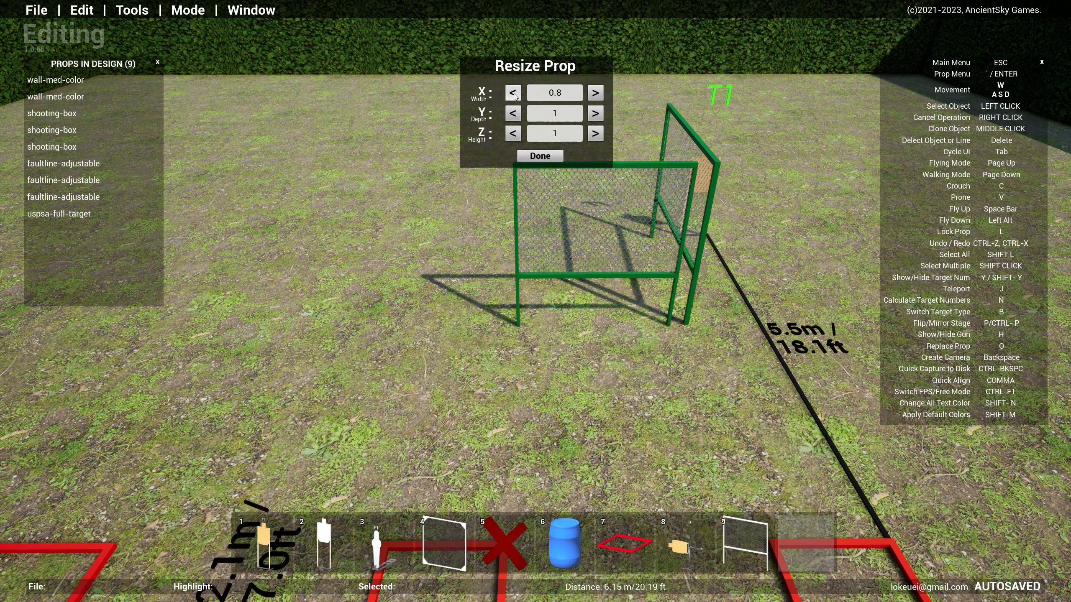
pyautogui.click(595, 92)
pyautogui.click(540, 156)
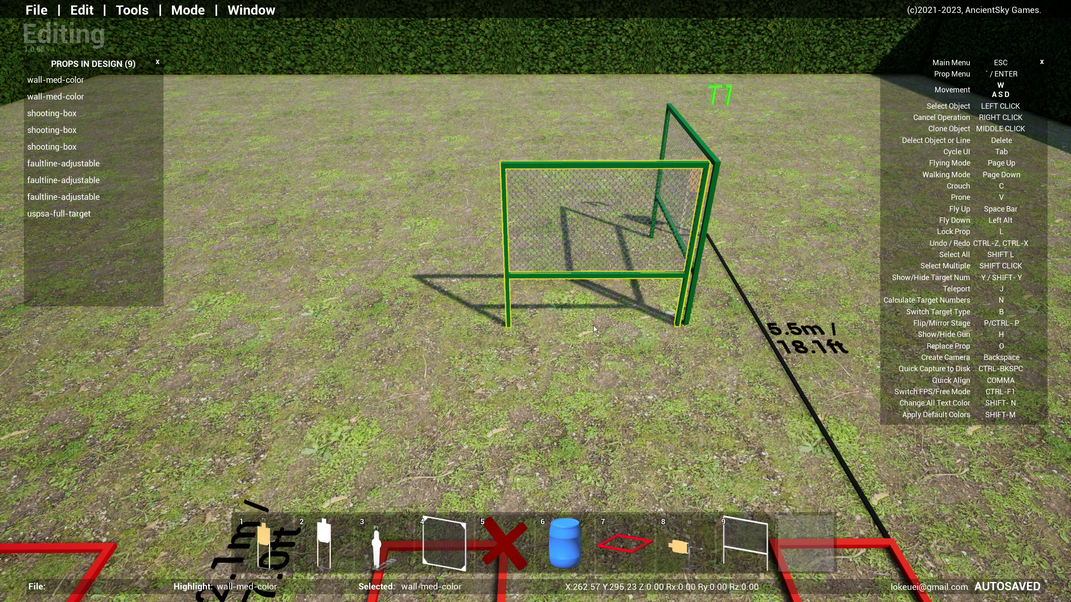
pyautogui.click(604, 324)
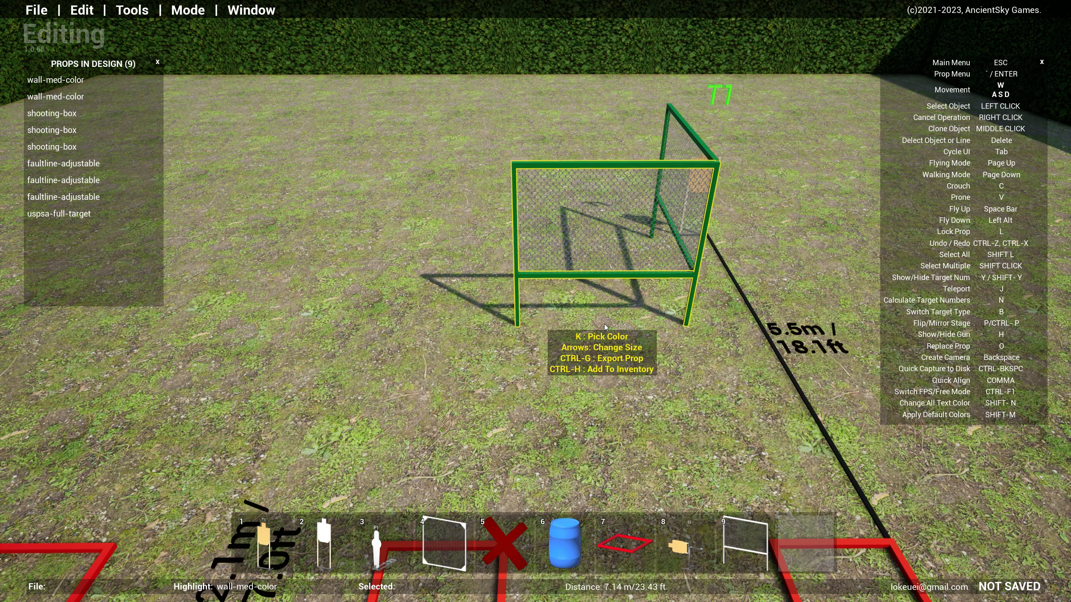
# Step: Draw a ruler line about 1.2 m (4.0 ft) long from the front wall's free end, straight away from the side wall
pyautogui.press('r')
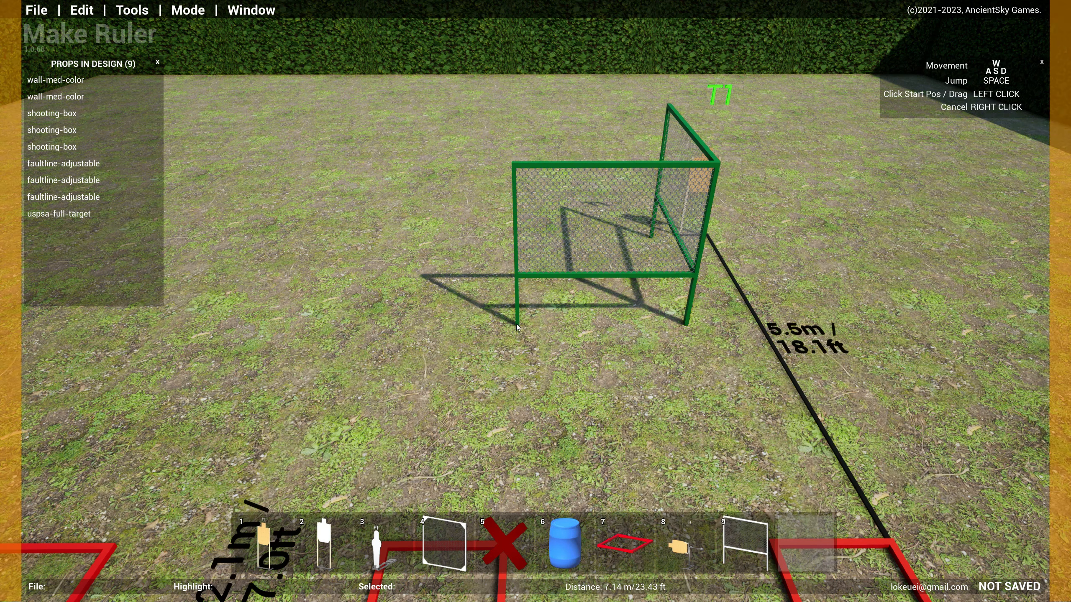
pyautogui.moveTo(518, 328); pyautogui.dragTo(421, 330)
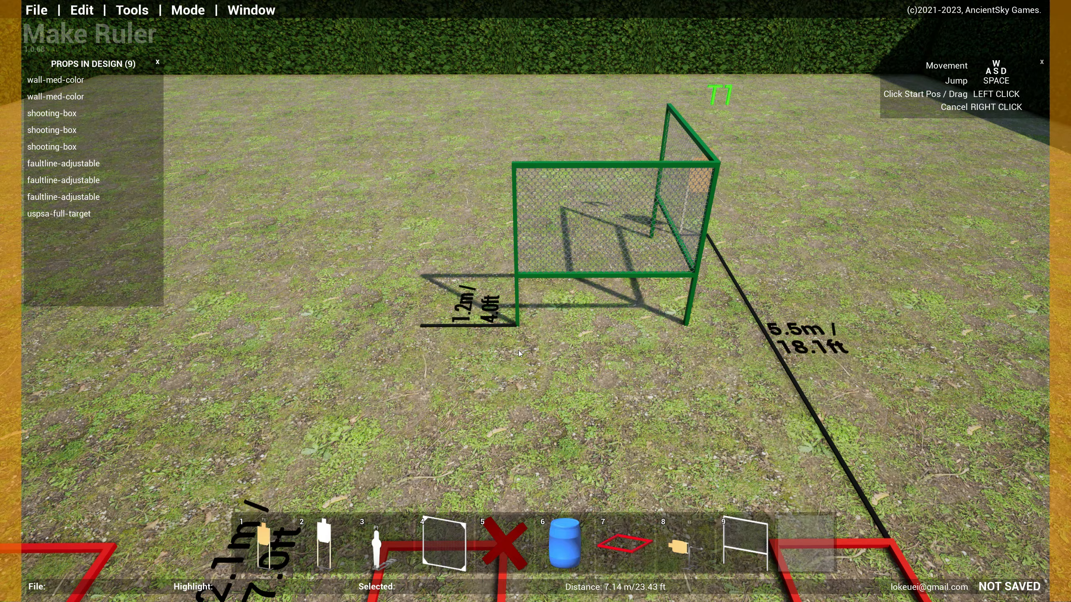
pyautogui.press('s')
pyautogui.press('s')
pyautogui.moveTo(571, 347); pyautogui.dragTo(581, 392, button='right')
pyautogui.press('w')
pyautogui.press('w')
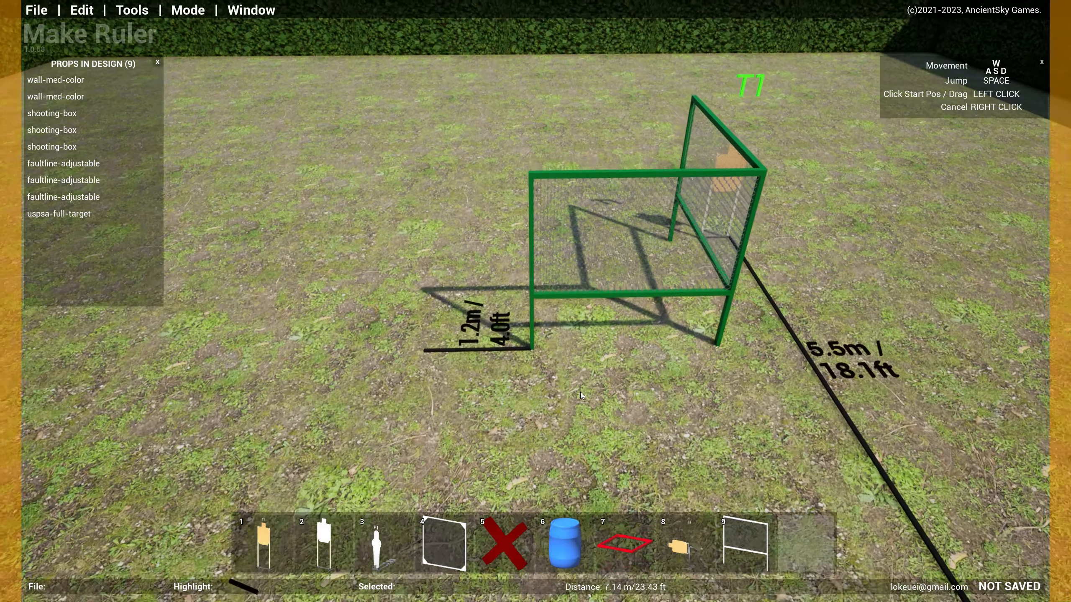
pyautogui.press('s')
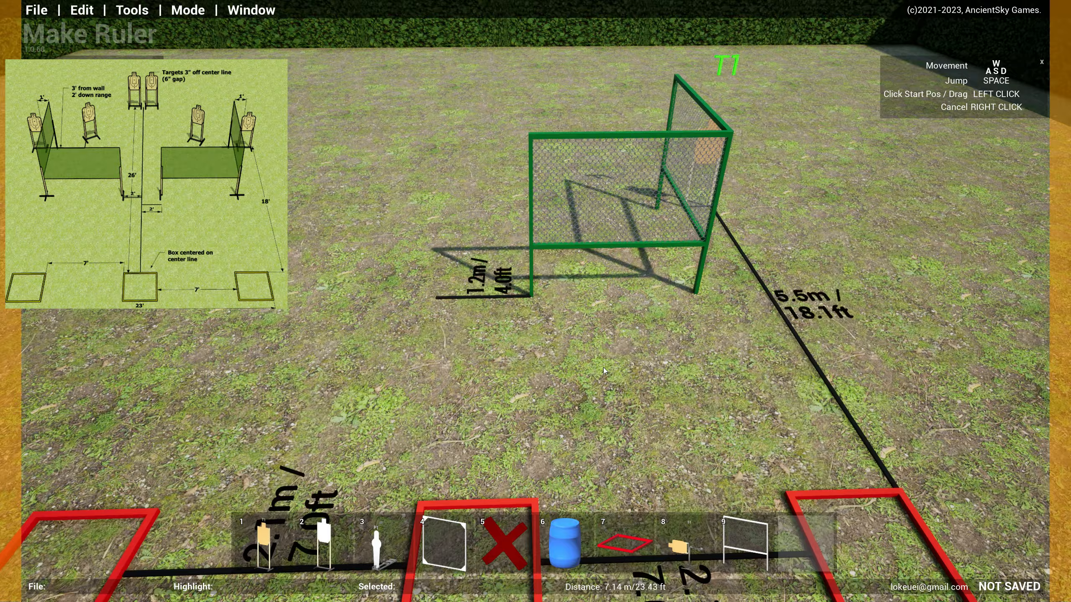
# Step: Draw a center-line ruler about 8.0 m (26.1 ft) long downrange from the middle of the center shooting box's front edge
pyautogui.moveTo(594, 345); pyautogui.dragTo(594, 475, button='right')
pyautogui.press('w')
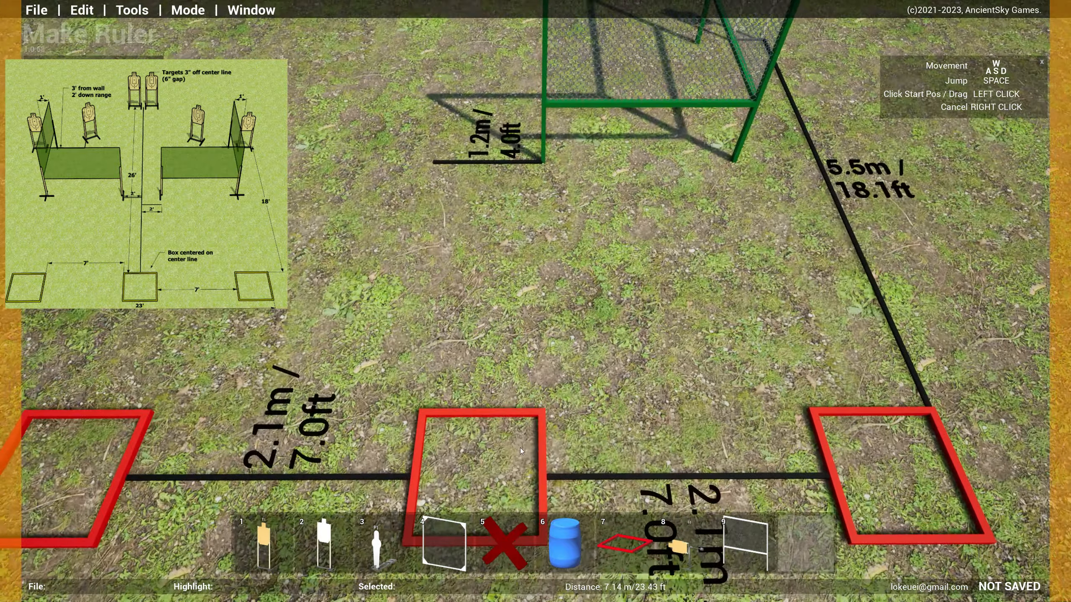
pyautogui.moveTo(510, 410); pyautogui.dragTo(511, 87)
pyautogui.press('w')
pyautogui.press('s')
pyautogui.press('d')
pyautogui.press('w')
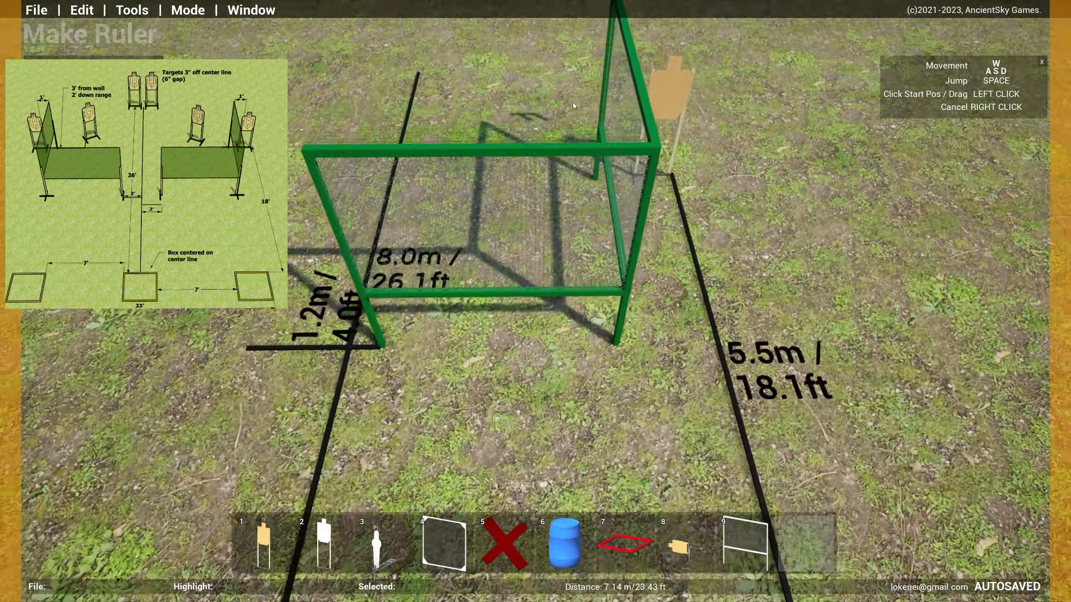
pyautogui.rightClick(685, 181)
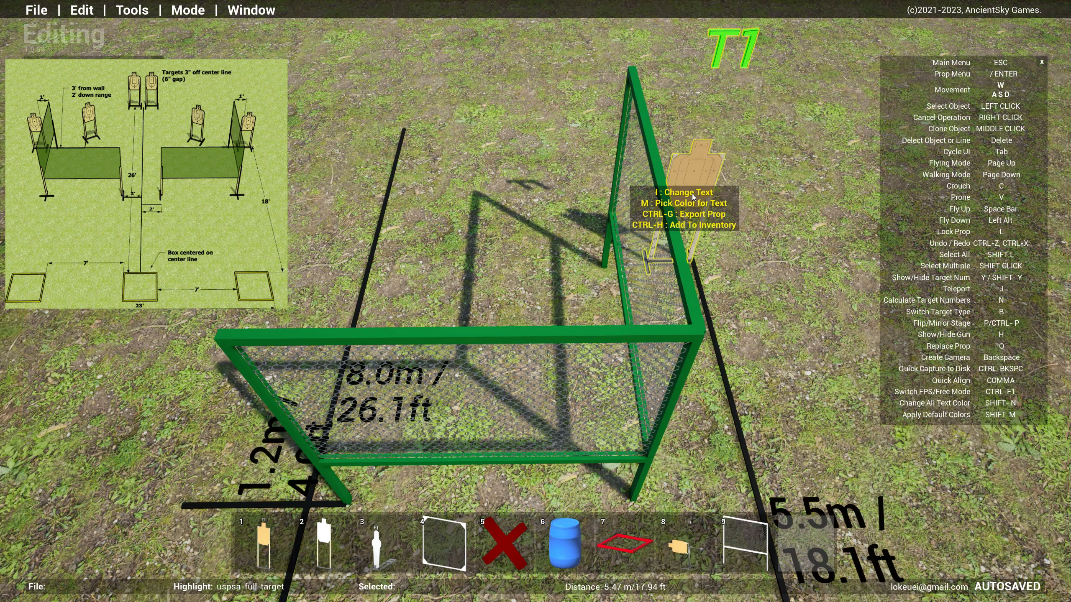
# Step: Clone the target beside the side wall and place the copy at the far end of the center line
pyautogui.middleClick(685, 182)
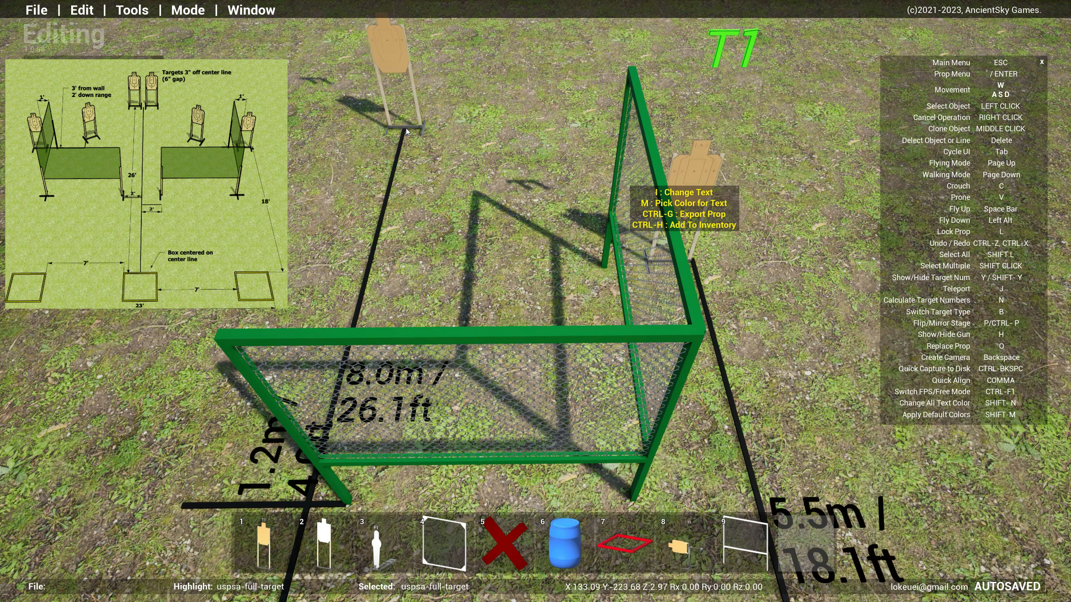
pyautogui.click(405, 129)
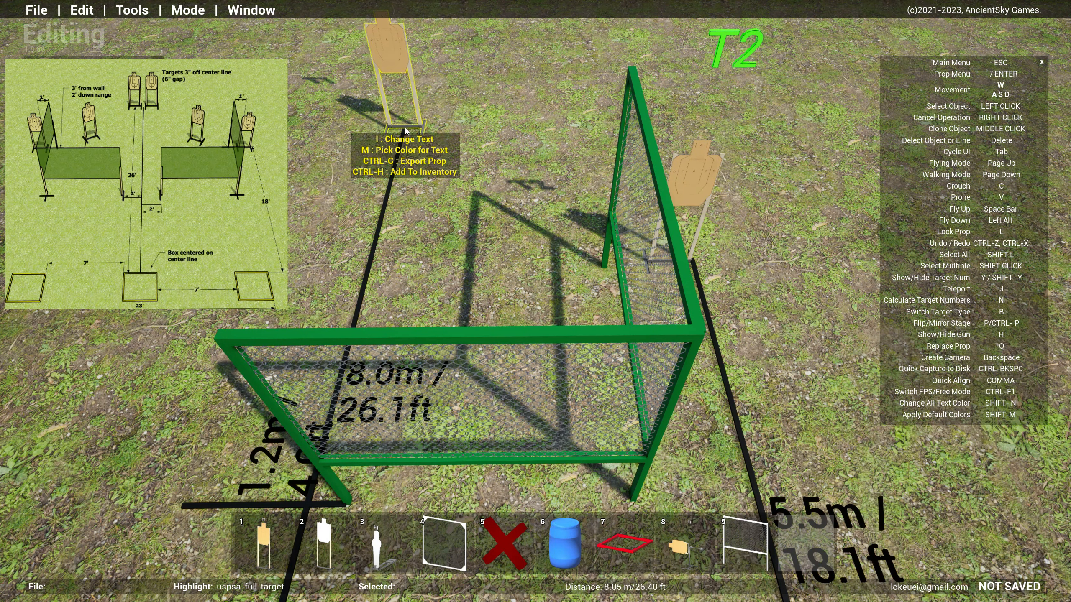
pyautogui.moveTo(405, 128); pyautogui.dragTo(492, 114, button='right')
pyautogui.press('s')
pyautogui.press('s')
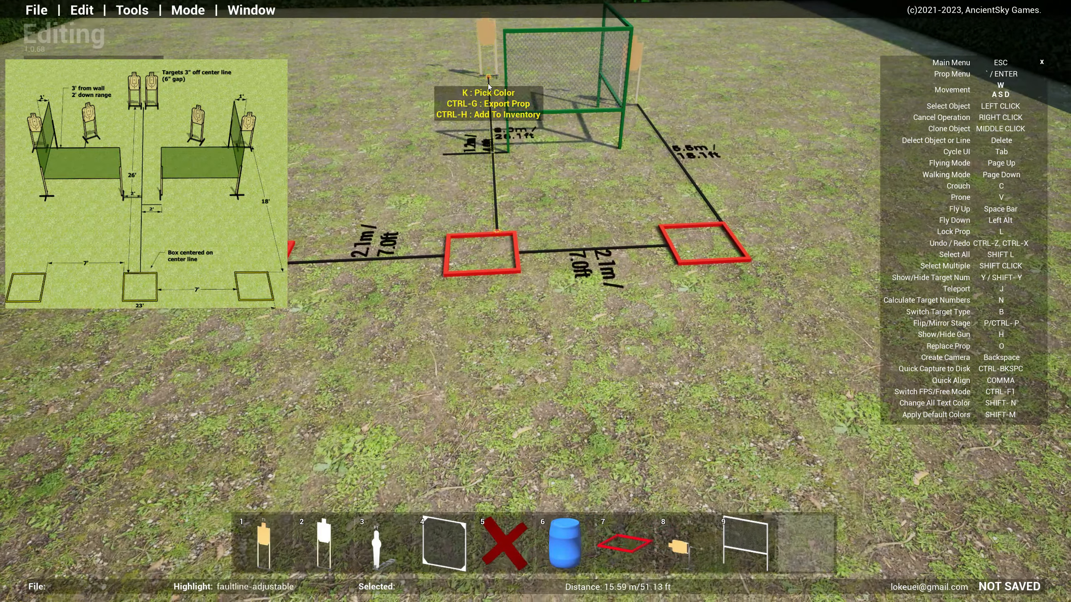
pyautogui.press('w')
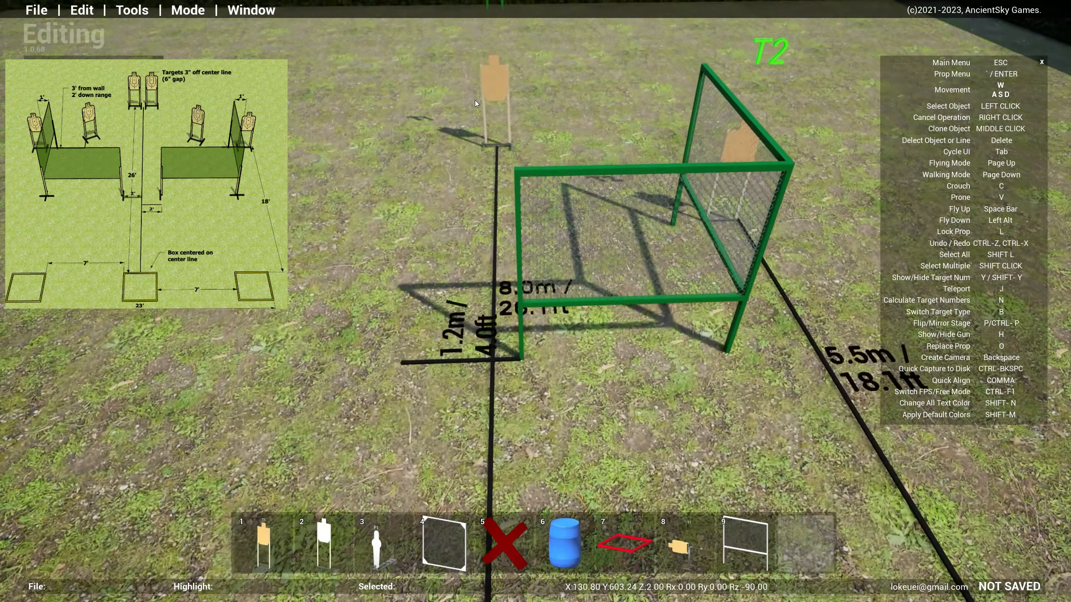
pyautogui.press('w')
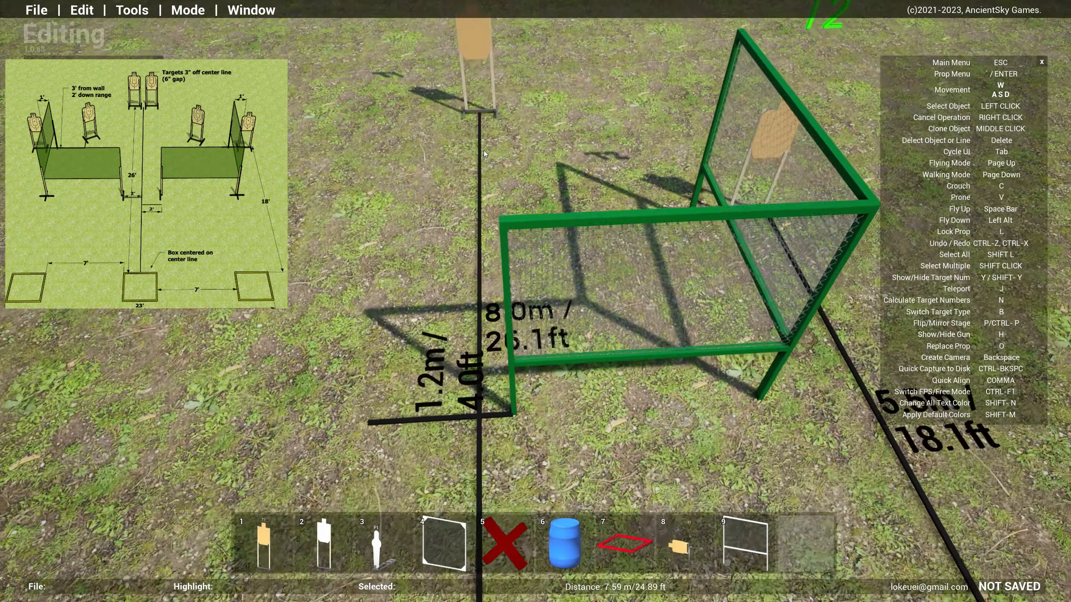
pyautogui.press('w')
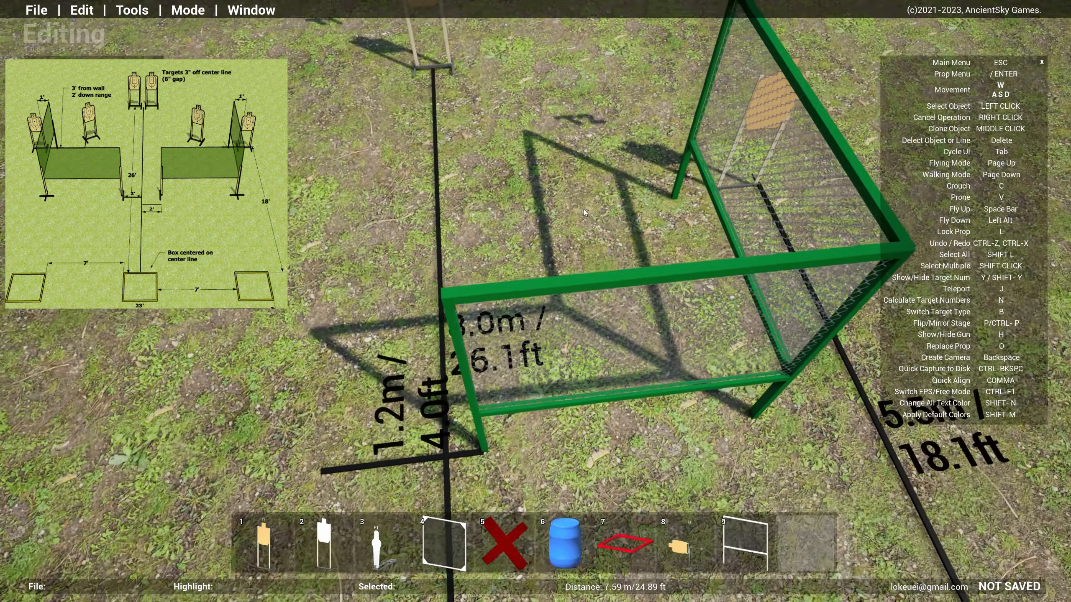
# Step: Clone the center-line target and place the copy behind the front wall, rotated 24 degrees about the vertical axis
pyautogui.moveTo(584, 209); pyautogui.dragTo(505, 98, button='right')
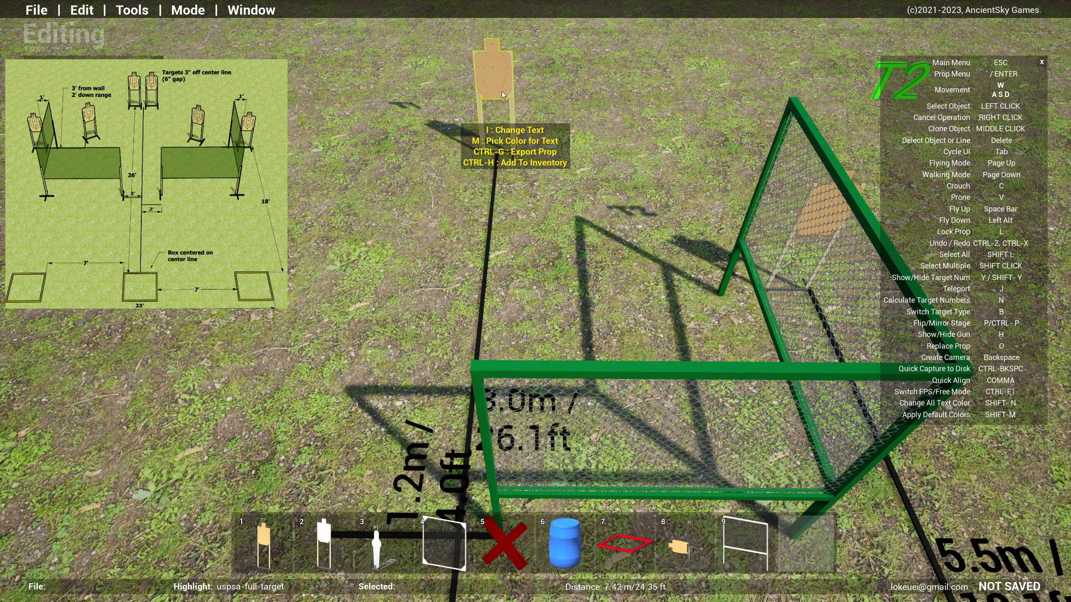
pyautogui.middleClick(502, 95)
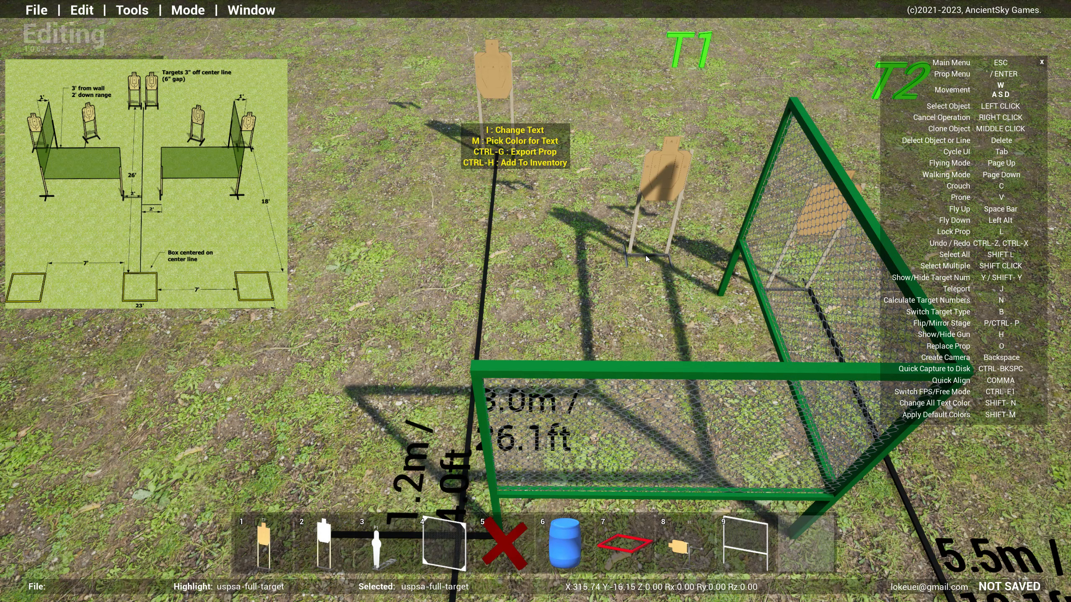
pyautogui.scroll(3, 645, 244)
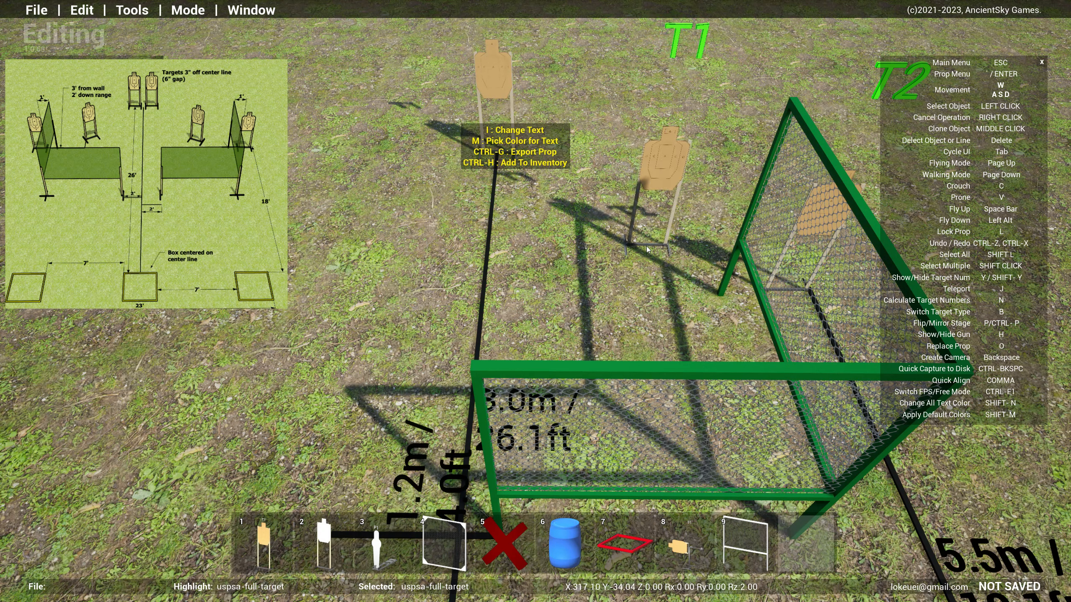
pyautogui.scroll(8, 644, 244)
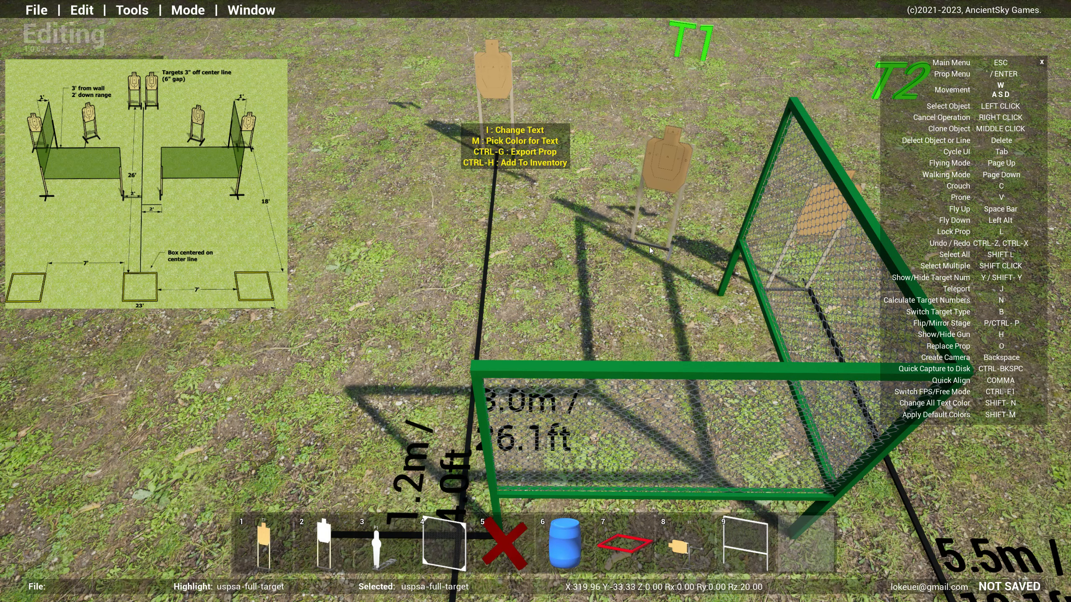
pyautogui.scroll(1, 646, 250)
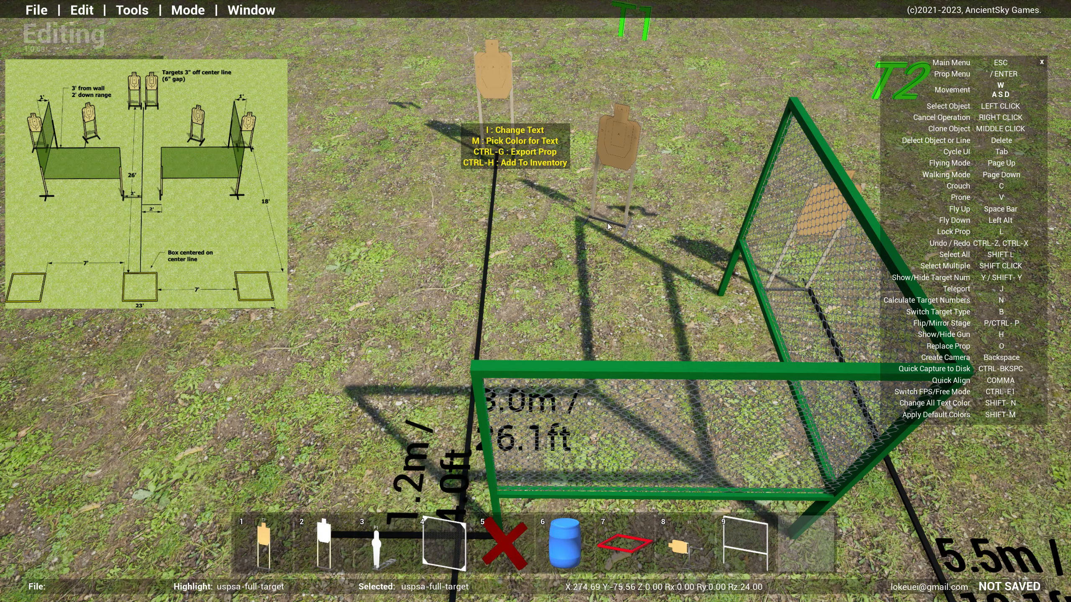
pyautogui.click(609, 226)
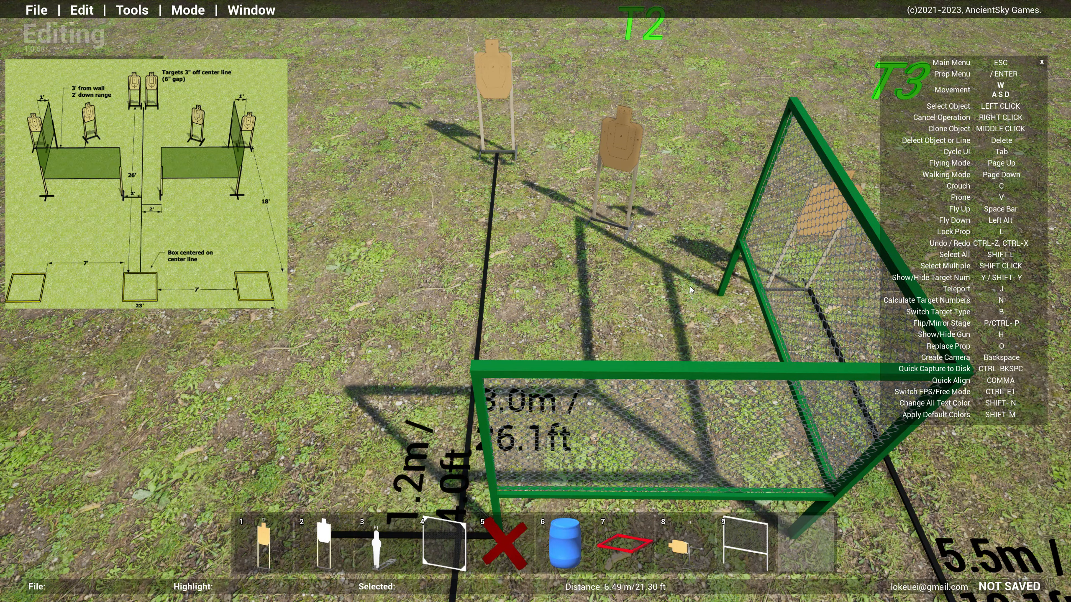
# Step: Examine the half-built stage from the shooting boxes against the reference diagram, and bring back the list of props in the design
pyautogui.press('s')
pyautogui.moveTo(696, 277); pyautogui.dragTo(676, 308, button='right')
pyautogui.press('a')
pyautogui.press('w')
pyautogui.press('d')
pyautogui.press('s')
pyautogui.press('w')
pyautogui.press('s')
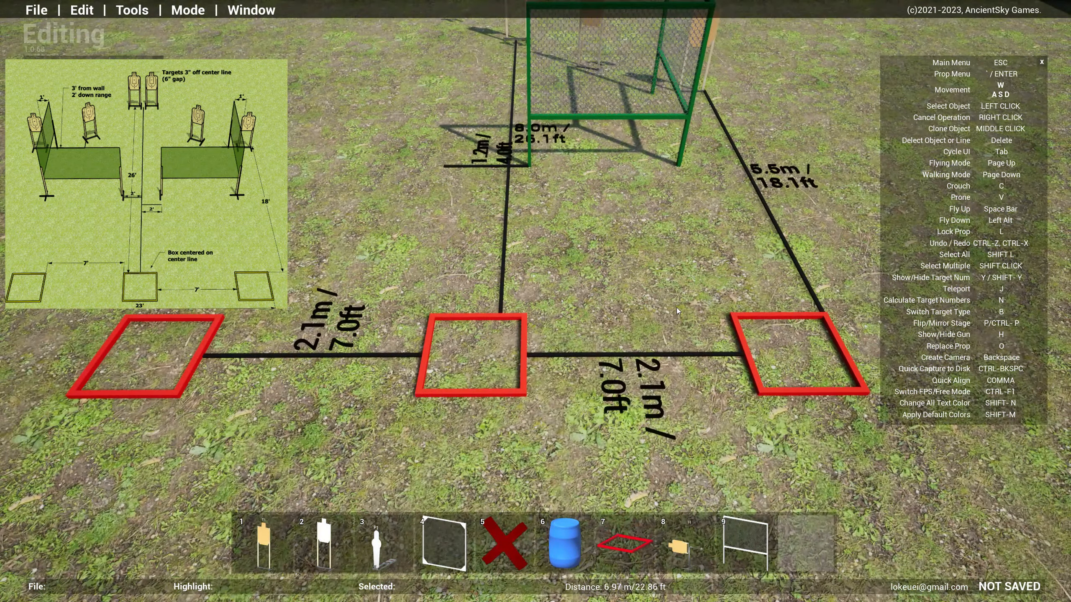
pyautogui.press('w')
pyautogui.press('Tab')
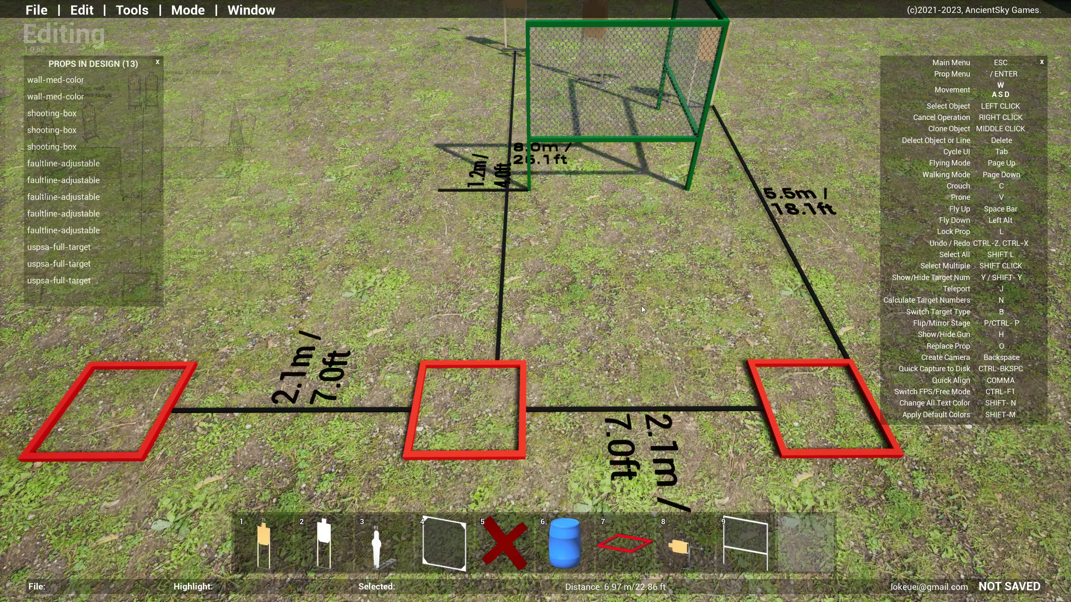
pyautogui.press('w')
pyautogui.press('s')
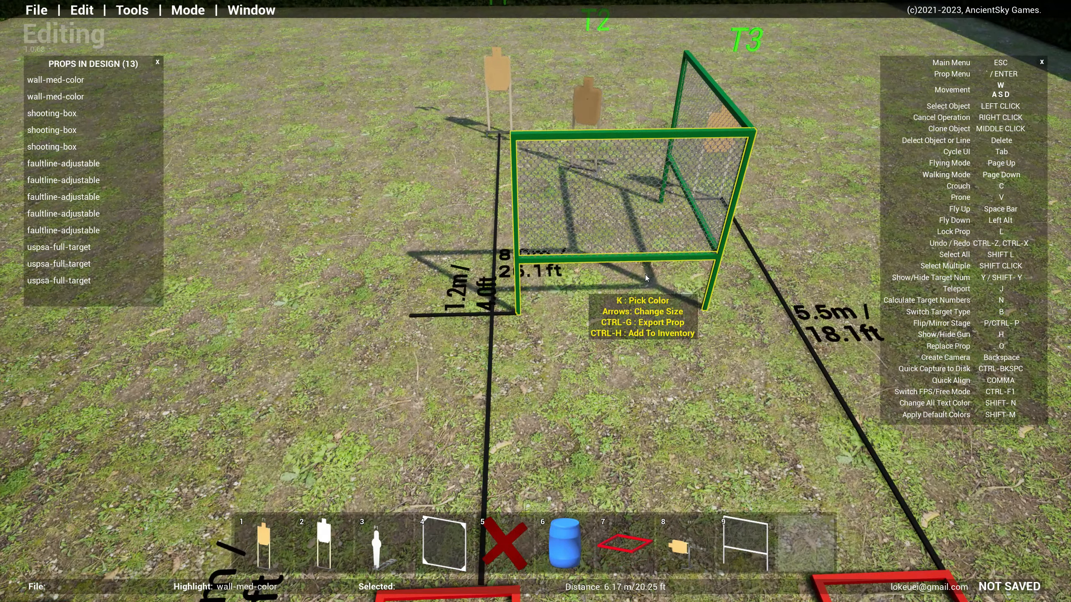
pyautogui.moveTo(645, 275); pyautogui.dragTo(627, 233, button='right')
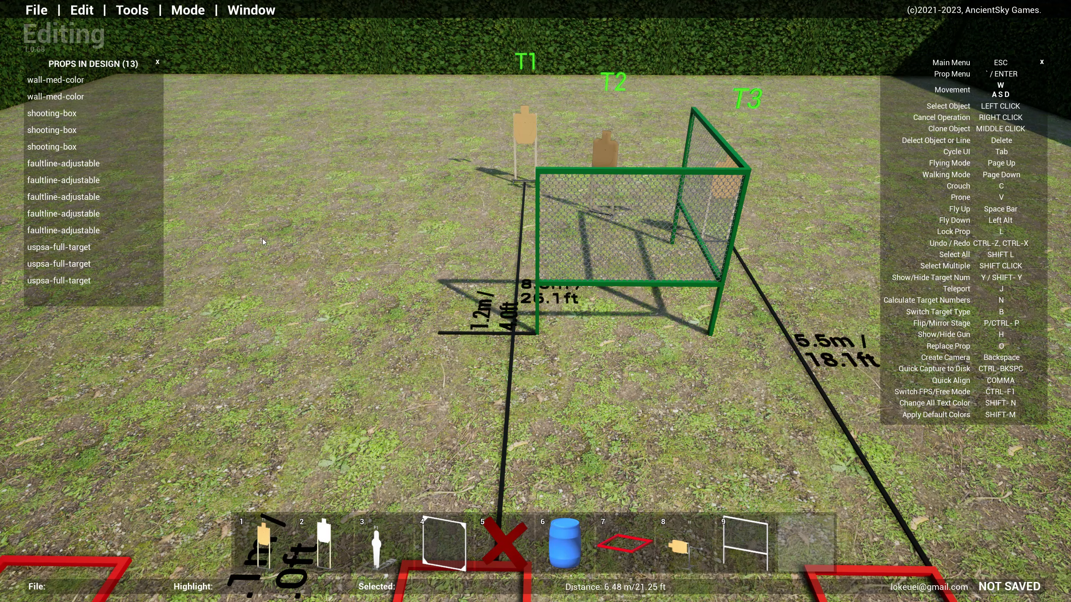
pyautogui.press('s')
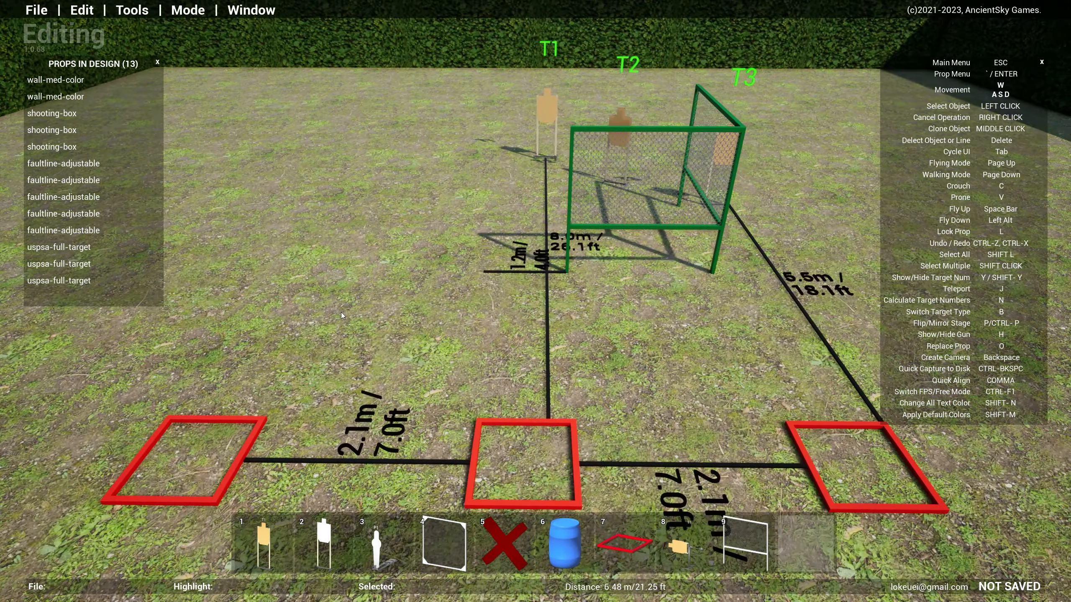
pyautogui.moveTo(341, 312); pyautogui.dragTo(353, 318, button='right')
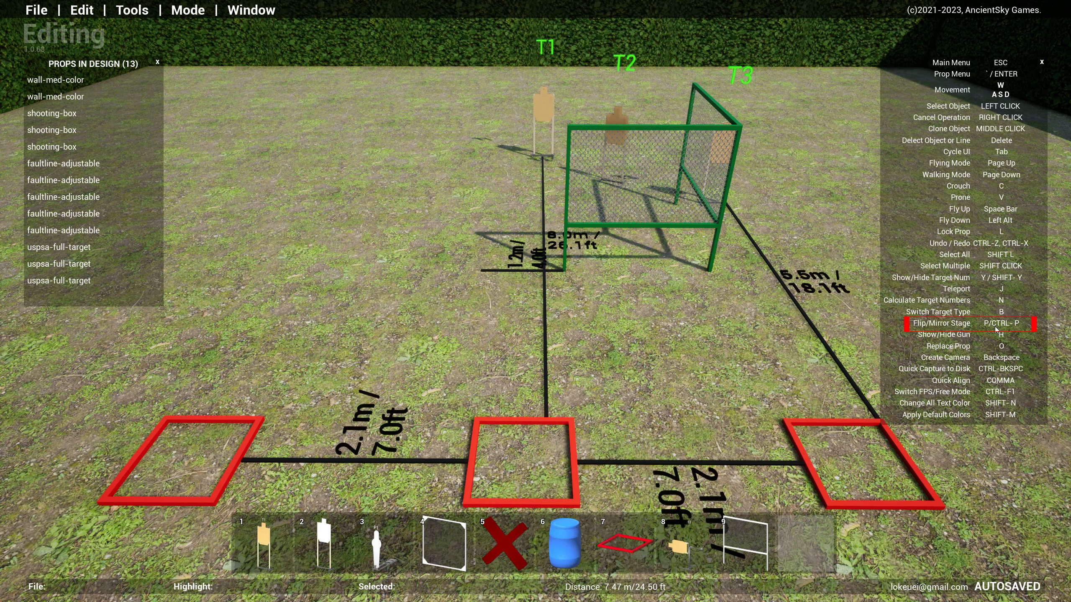
pyautogui.moveTo(708, 328); pyautogui.dragTo(708, 321, button='right')
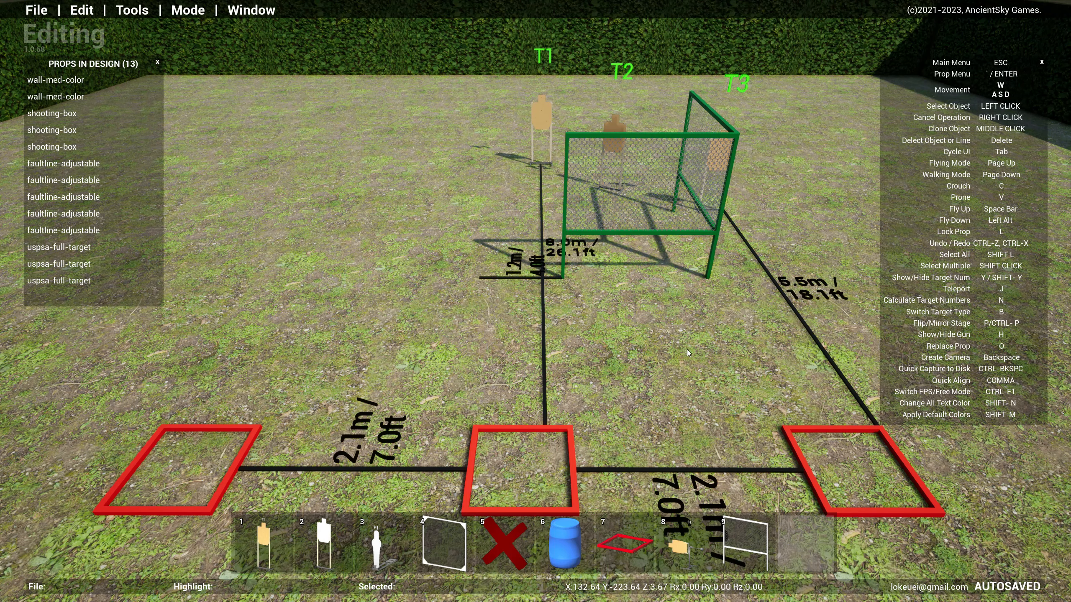
# Step: Select the three targets together with the front and side green walls as one multi-selection
pyautogui.moveTo(688, 321); pyautogui.dragTo(691, 336, button='right')
pyautogui.press('w')
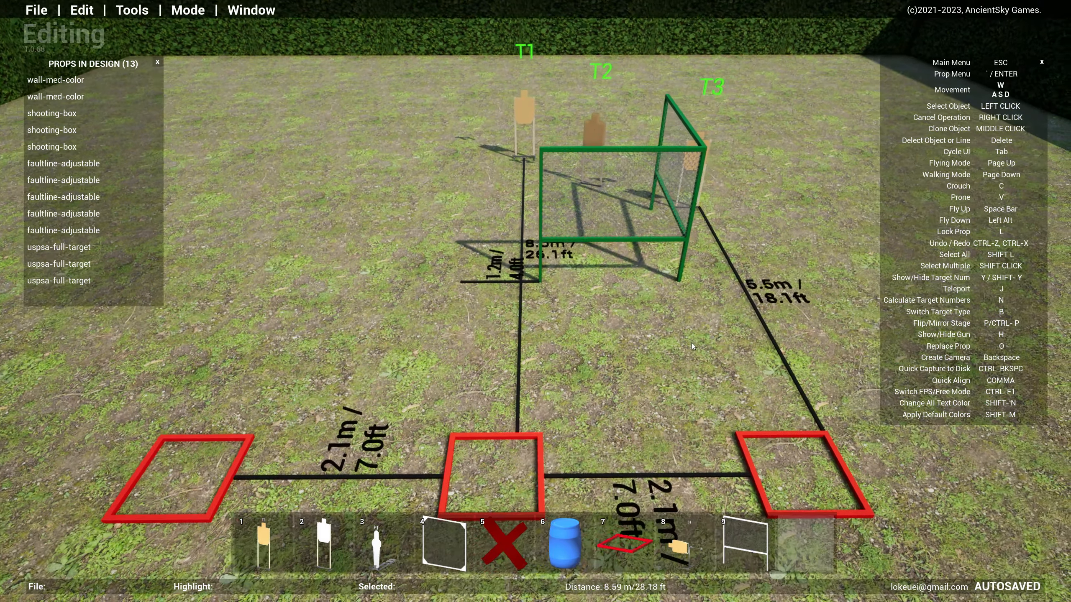
pyautogui.click(522, 96)
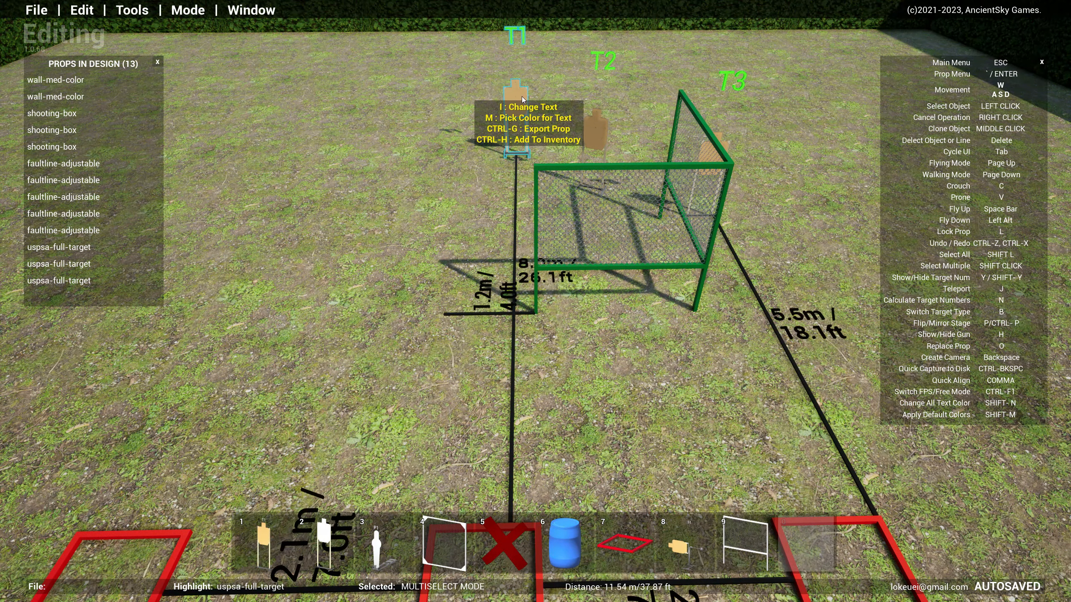
pyautogui.keyDown('shift'); pyautogui.click(599, 133); pyautogui.keyUp('shift')
pyautogui.keyDown('shift'); pyautogui.click(658, 204); pyautogui.keyUp('shift')
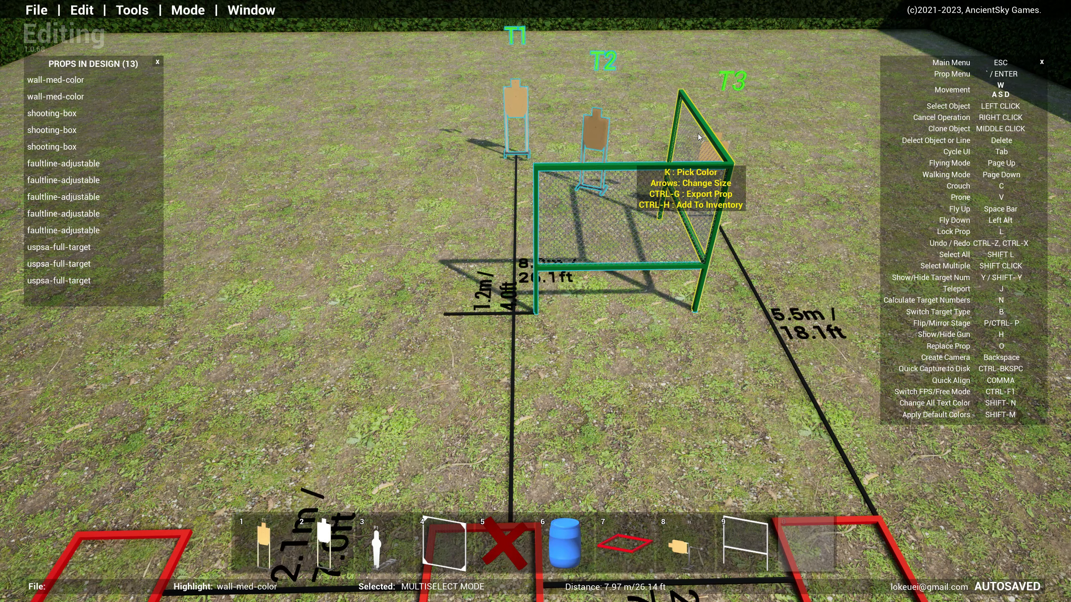
pyautogui.keyDown('shift'); pyautogui.click(695, 119); pyautogui.keyUp('shift')
pyautogui.keyDown('shift'); pyautogui.click(722, 142); pyautogui.keyUp('shift')
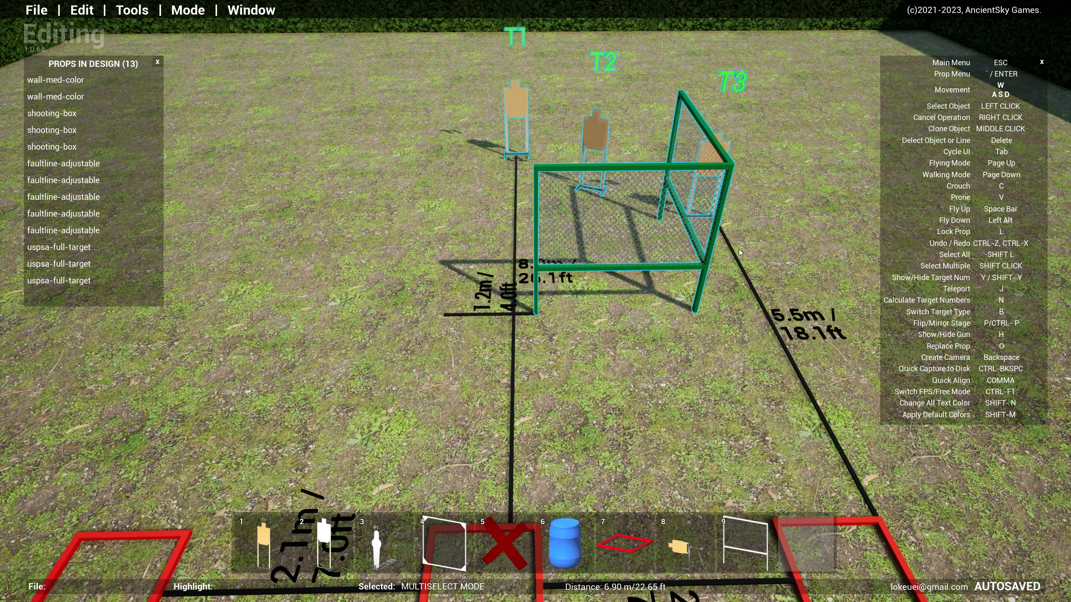
# Step: Mirror the selected walls and targets as copies across the center line of the middle shooting box, and clear the selection
pyautogui.press('s')
pyautogui.press('w')
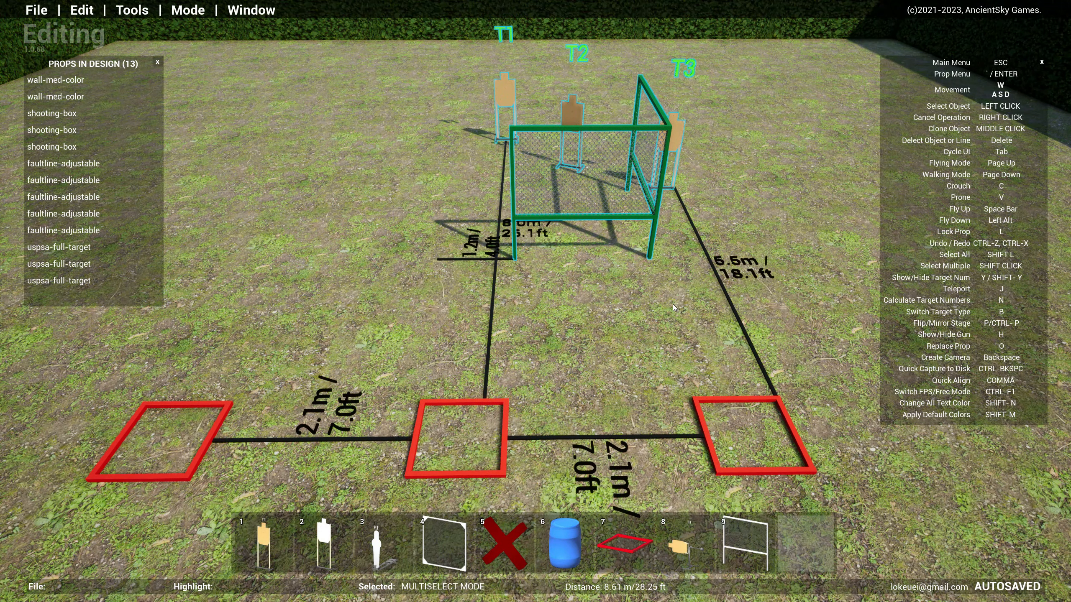
pyautogui.press('p')
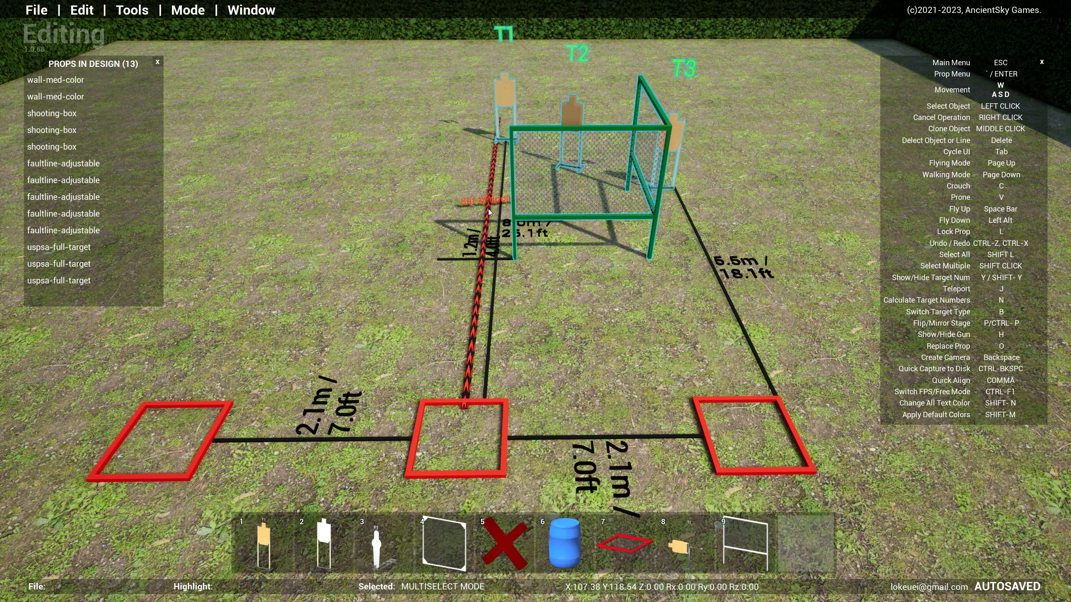
pyautogui.click(488, 211)
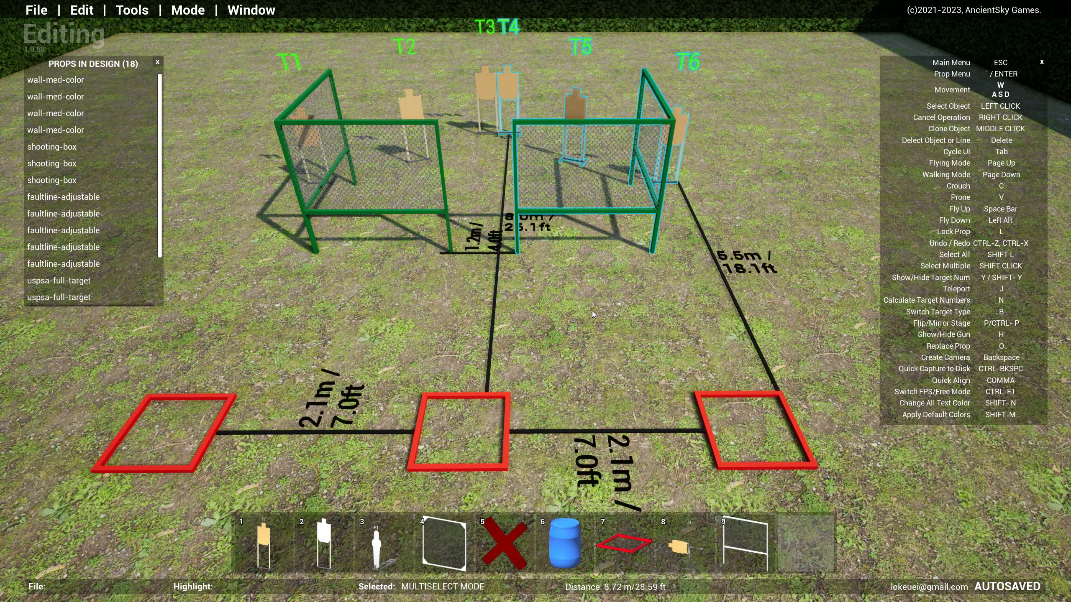
pyautogui.click(592, 311)
# Step: Examine the mirrored stage from all three shooting boxes, checking the walls and targets on both sides of the center line
pyautogui.press('s')
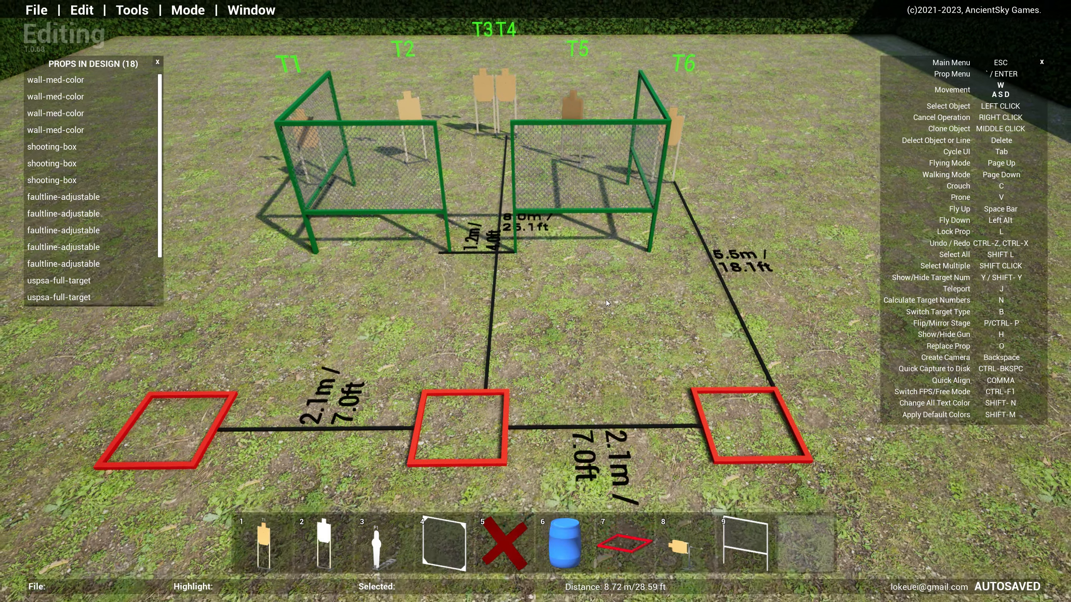
pyautogui.press('w')
pyautogui.press('d')
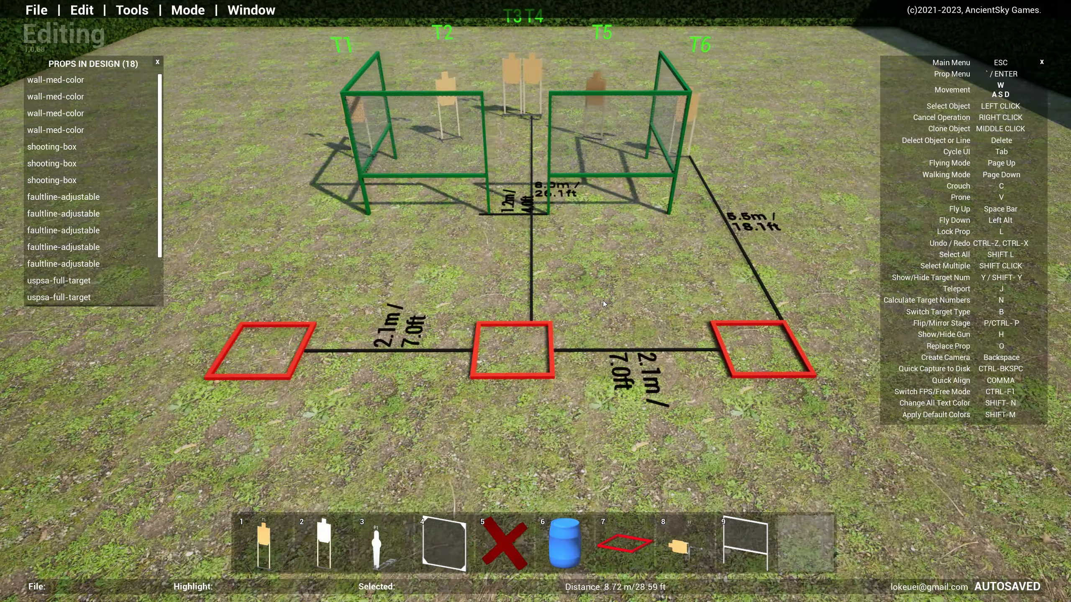
pyautogui.press('a')
pyautogui.press('d')
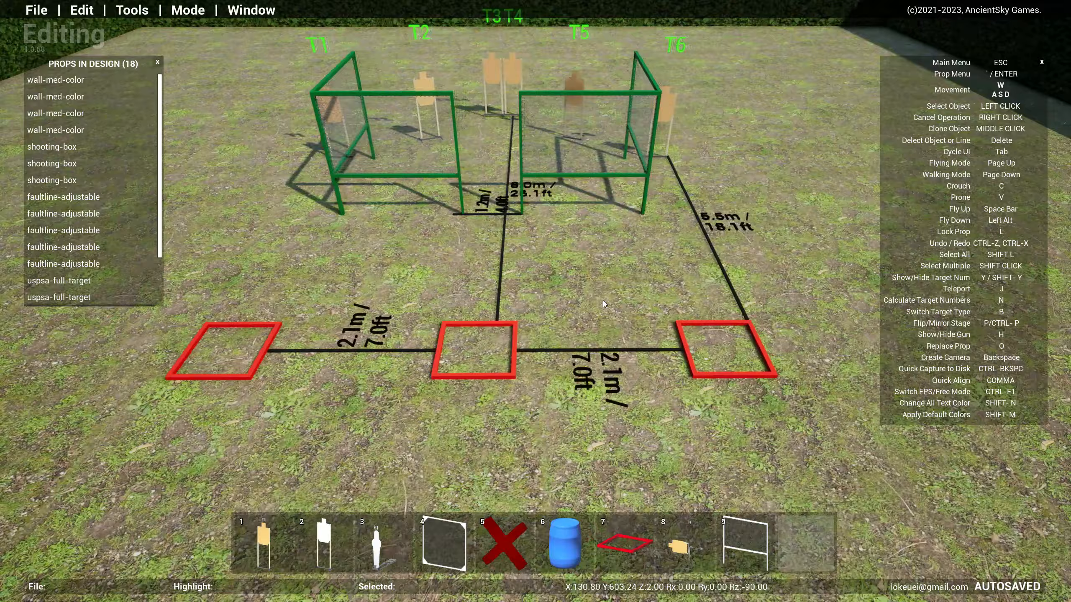
pyautogui.press('a')
pyautogui.press('a')
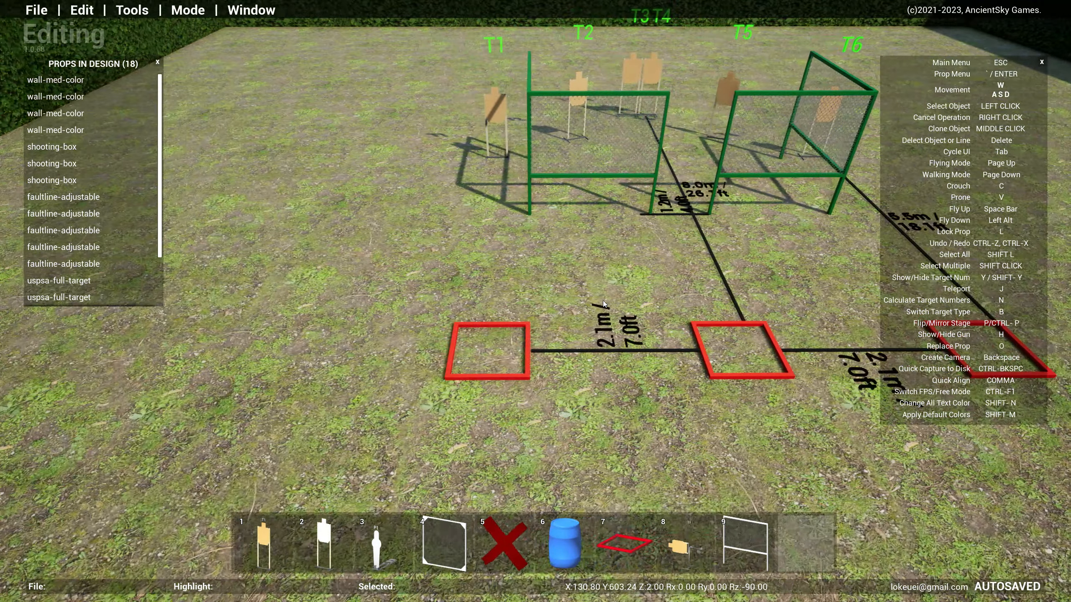
pyautogui.press('d')
pyautogui.press('w')
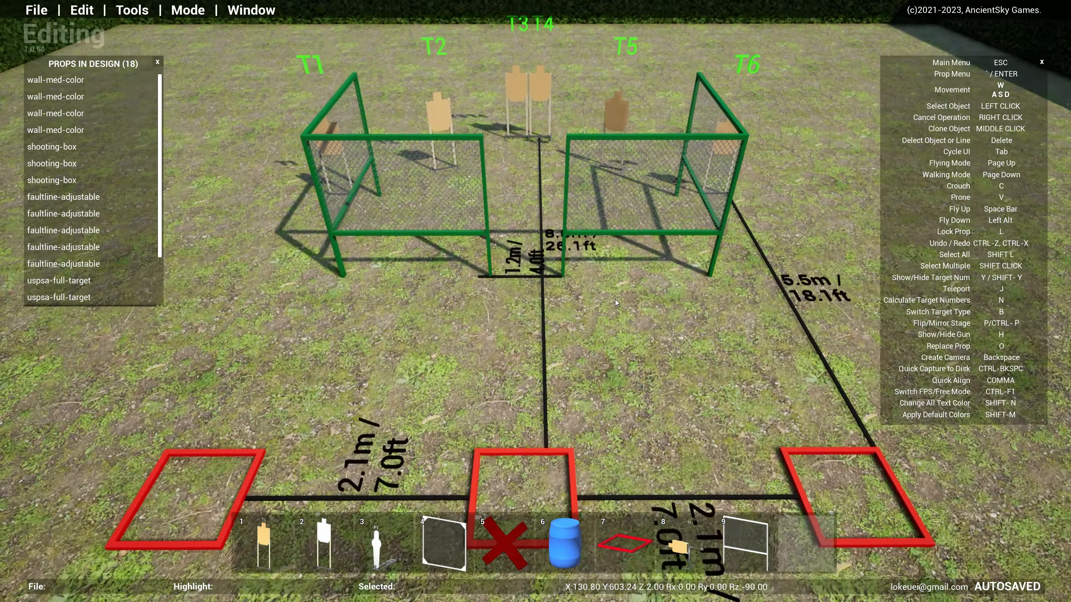
pyautogui.press('w')
pyautogui.press('s')
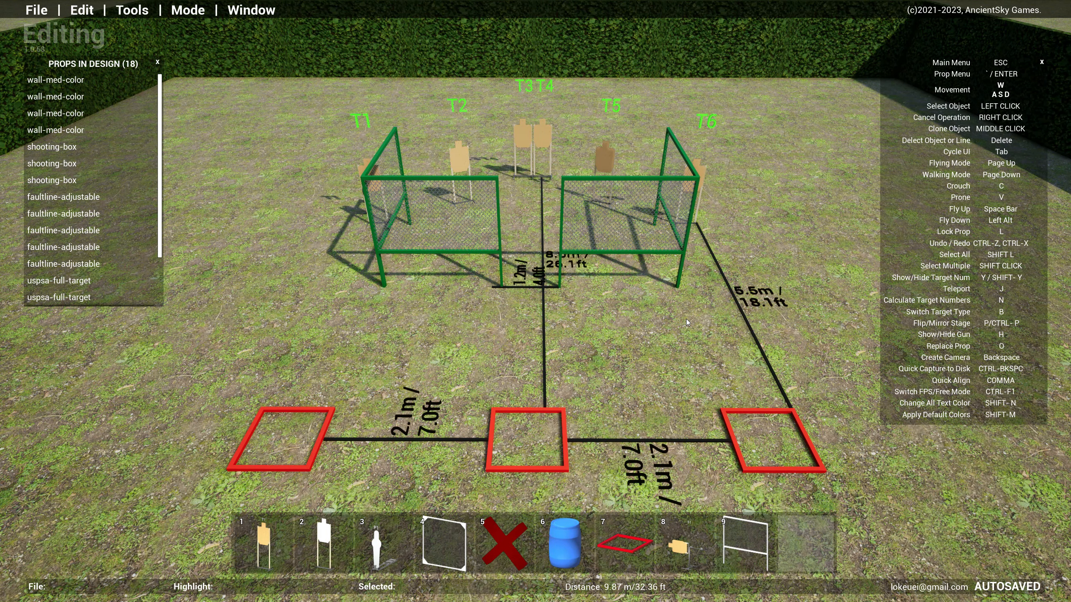
# Step: Save the stage in the _STAGES folder as trescajas
pyautogui.press('s')
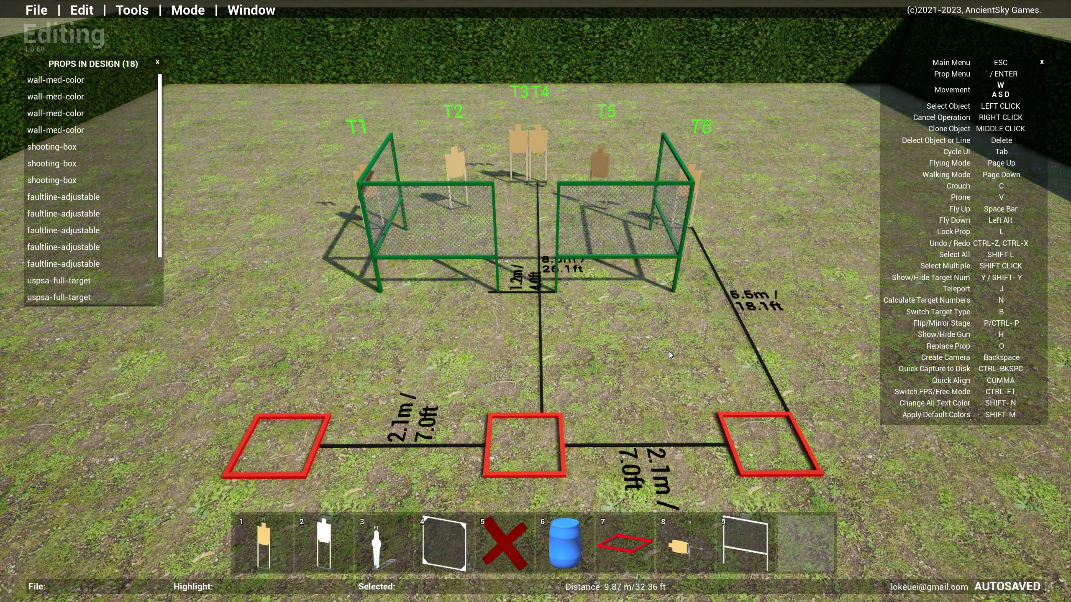
pyautogui.press('Escape')
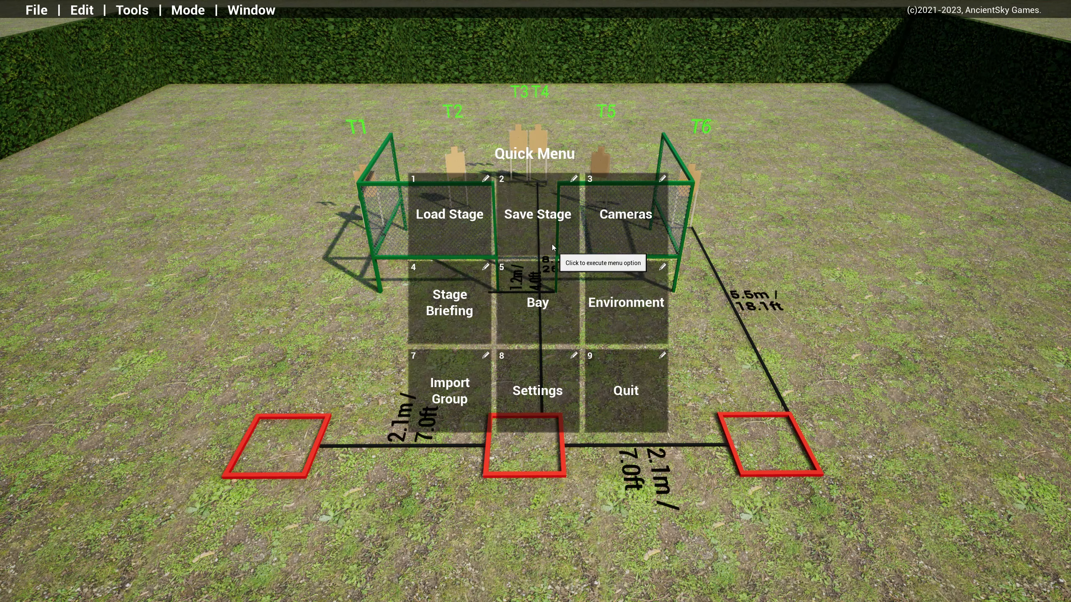
pyautogui.click(551, 232)
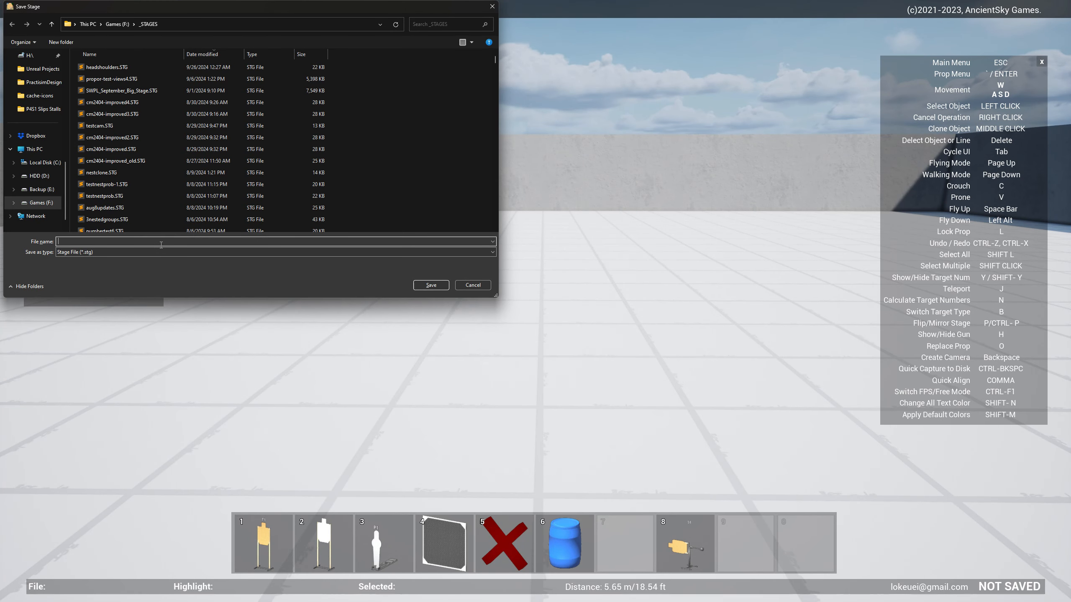
pyautogui.write('trescajas')
pyautogui.press('Return')
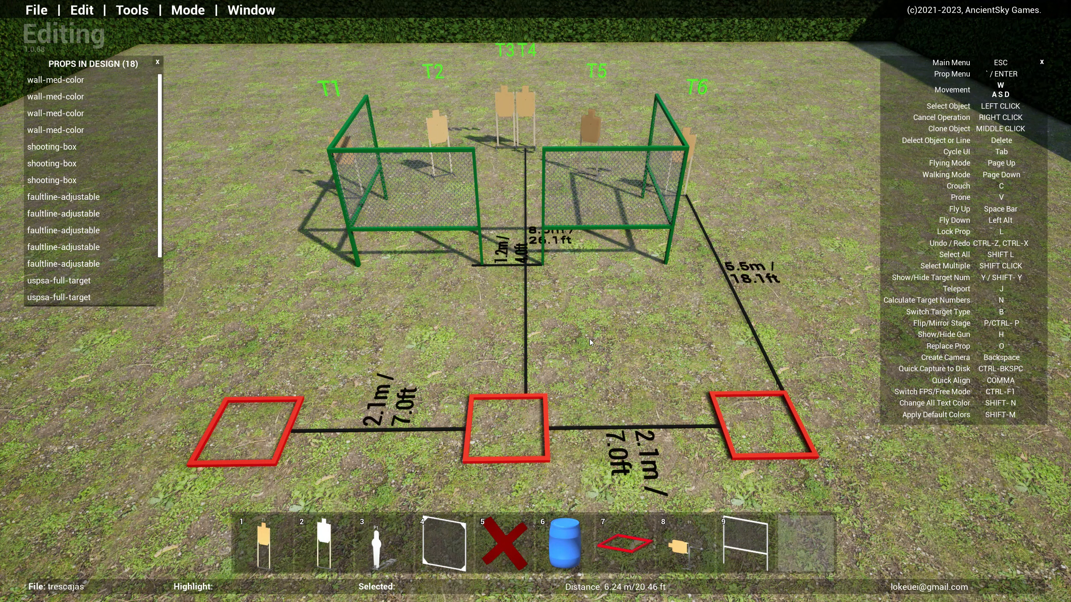
# Step: Open the stage briefing and set the stage name to Tres Cajas
pyautogui.moveTo(599, 350); pyautogui.dragTo(598, 349, button='right')
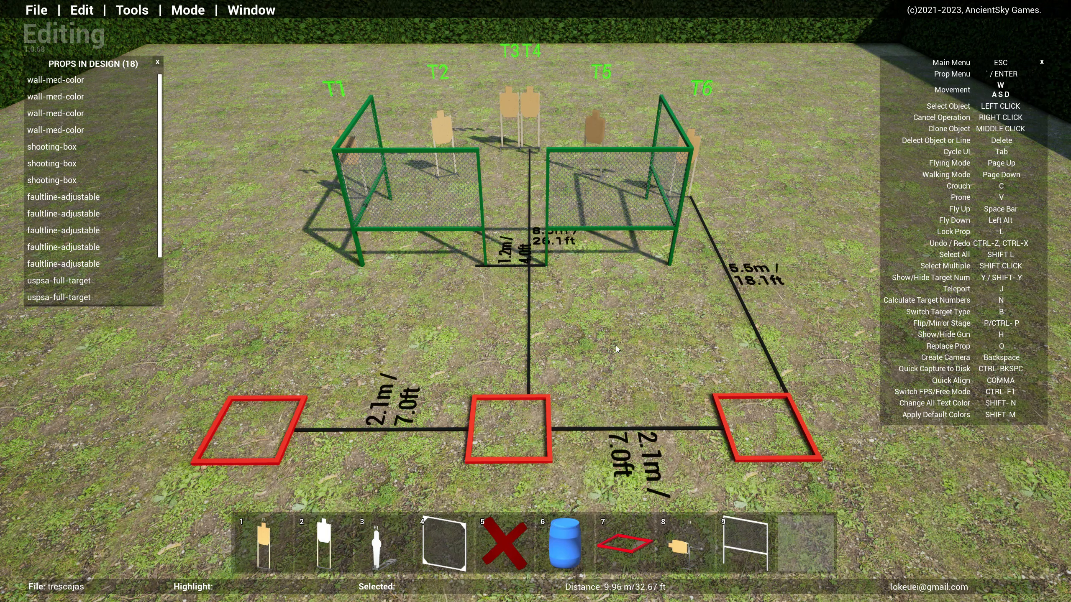
pyautogui.moveTo(615, 346); pyautogui.dragTo(627, 352, button='right')
pyautogui.press('Escape')
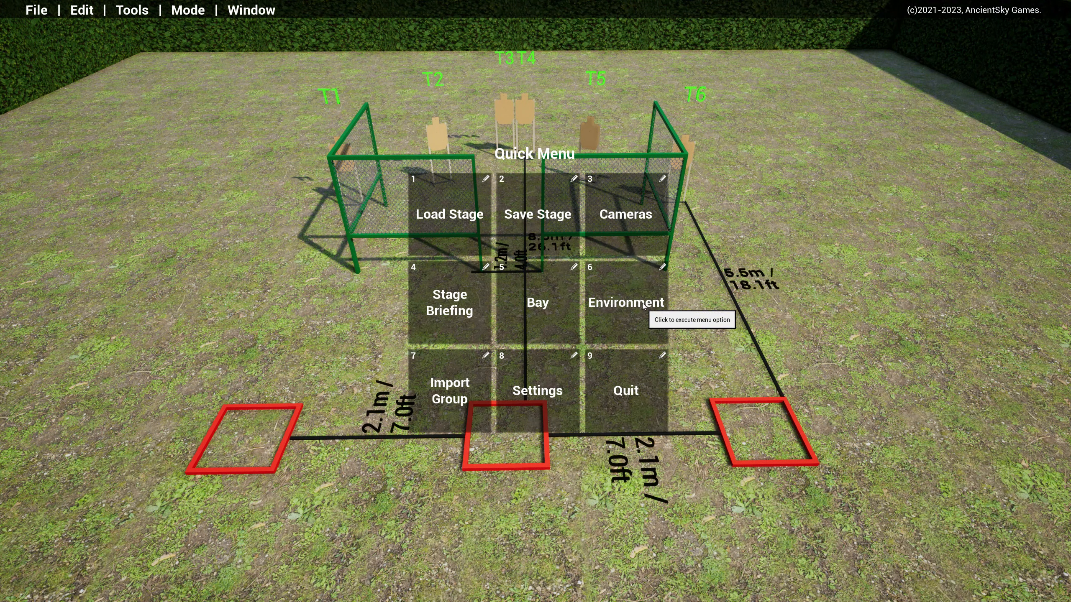
pyautogui.click(132, 13)
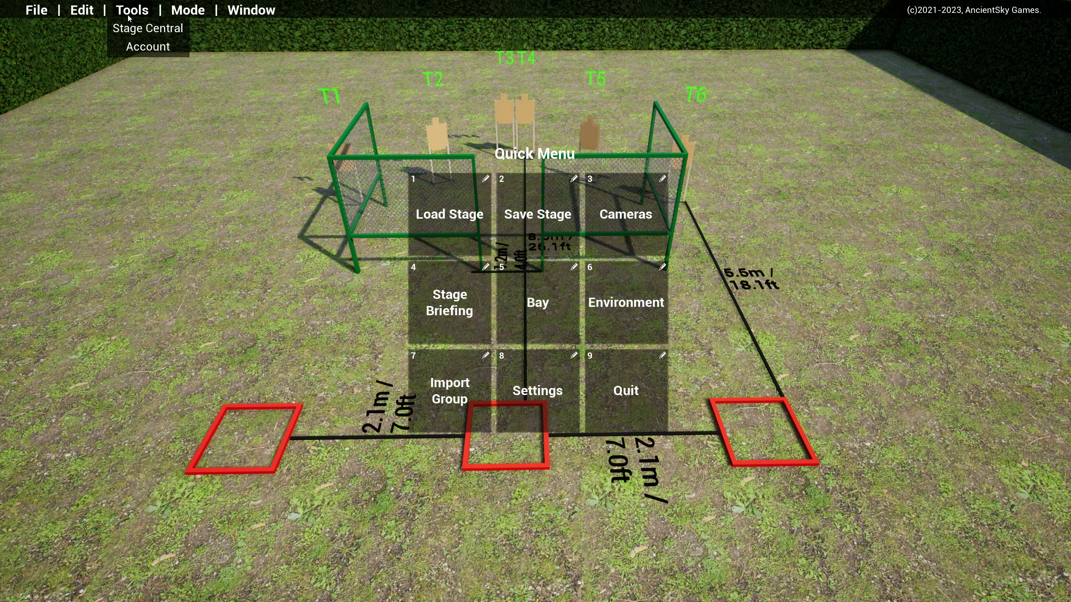
pyautogui.click(80, 13)
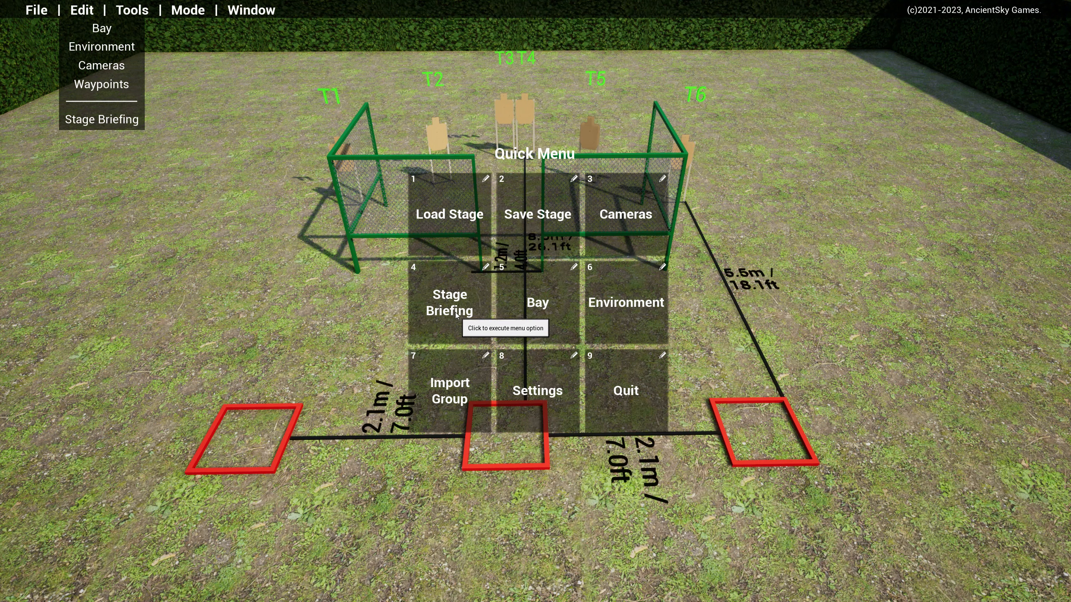
pyautogui.click(110, 120)
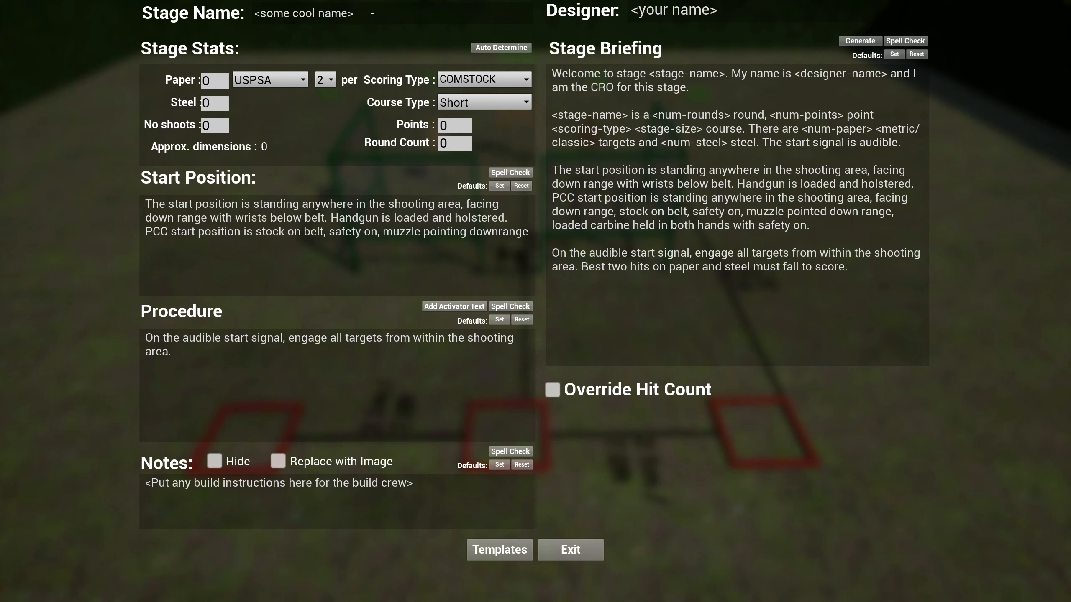
pyautogui.moveTo(385, 15); pyautogui.dragTo(247, 8)
pyautogui.write('Tres Cajas')
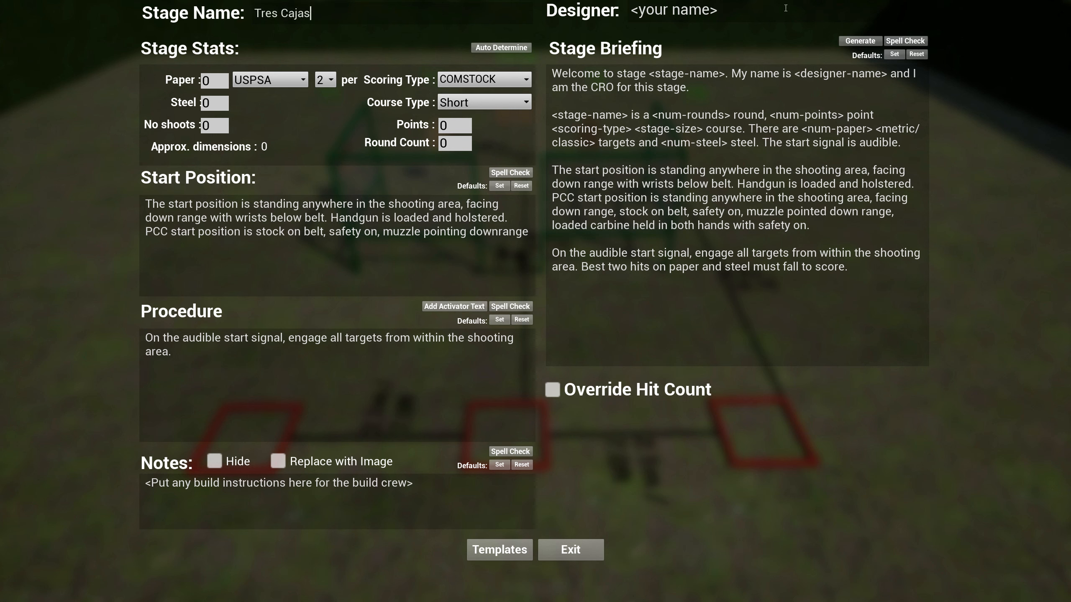
# Step: Replace the designer placeholder in the stage briefing with the designer's name
pyautogui.moveTo(719, 10); pyautogui.dragTo(628, 11)
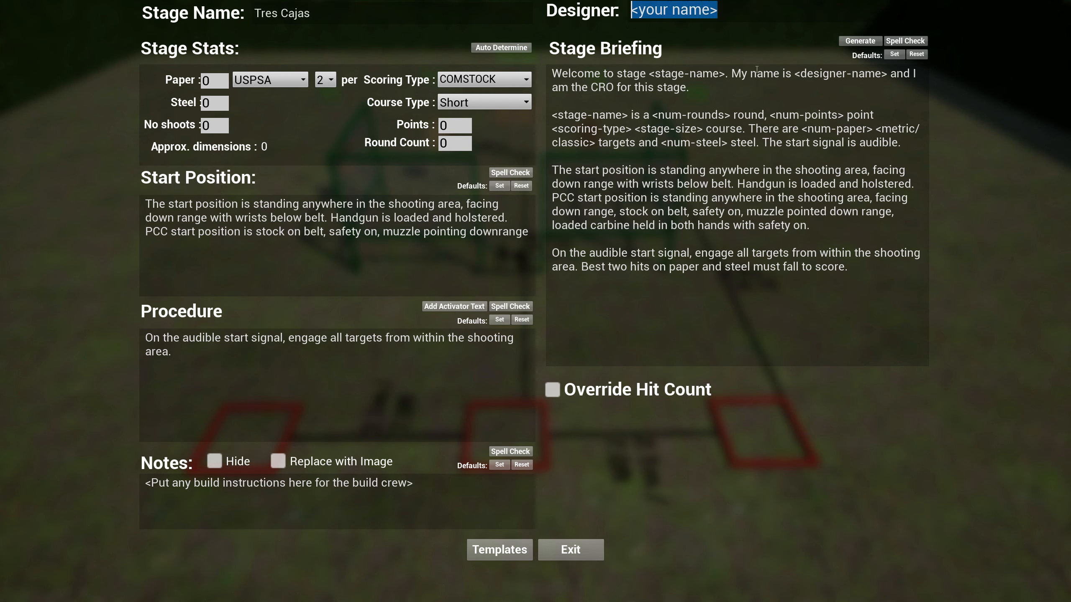
pyautogui.write('USPSA')
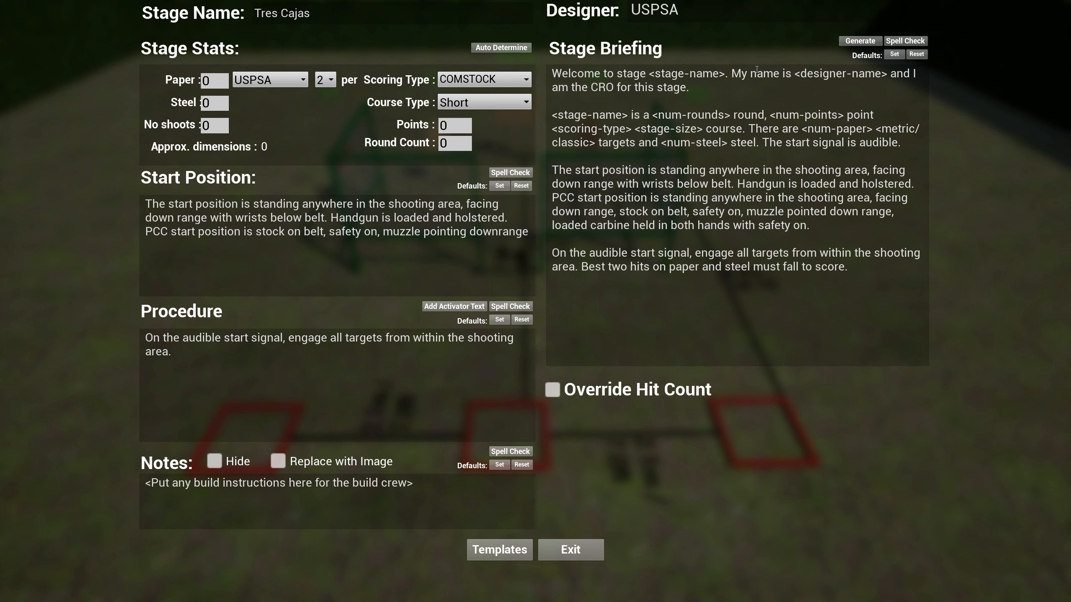
pyautogui.press('BackSpace')
pyautogui.press('BackSpace')
pyautogui.press('BackSpace')
pyautogui.press('BackSpace')
pyautogui.press('BackSpace')
pyautogui.write('Loke')
pyautogui.click(280, 83)
pyautogui.click(333, 123)
pyautogui.click(330, 83)
pyautogui.click(294, 119)
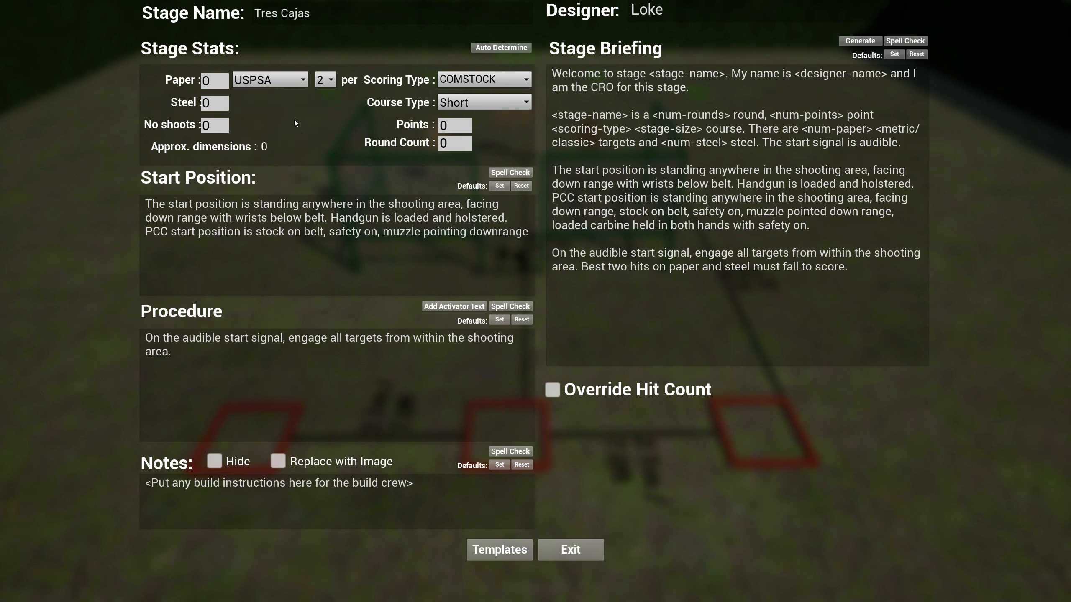